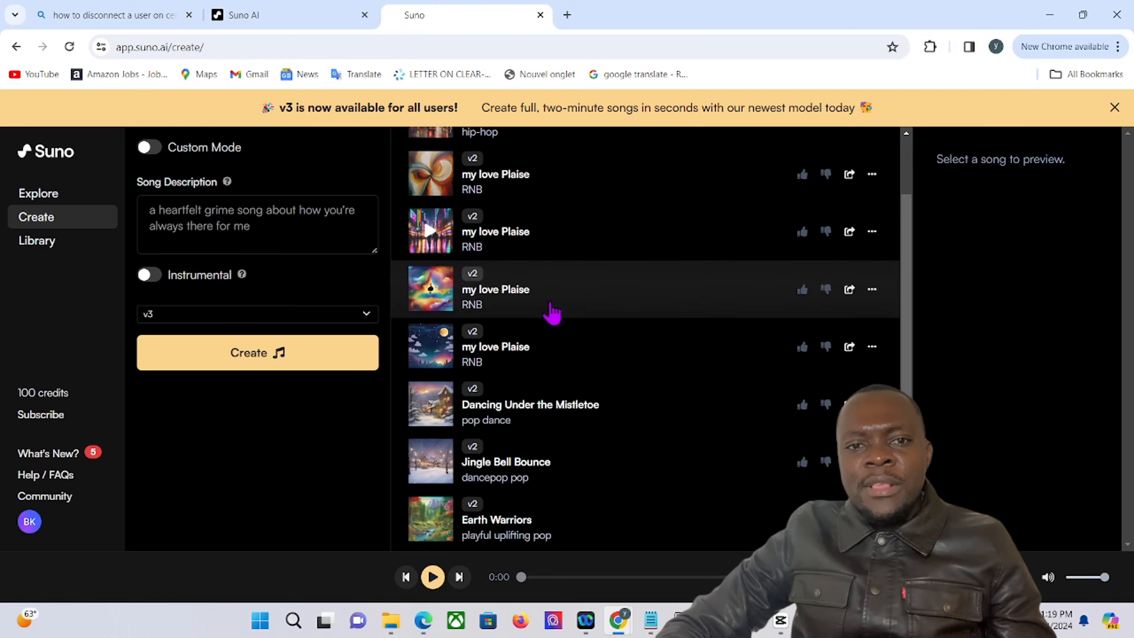
Step: Turn on Custom Mode for song creation and dismiss the v3 announcement banner
scroll(538, 357, "up", 5)
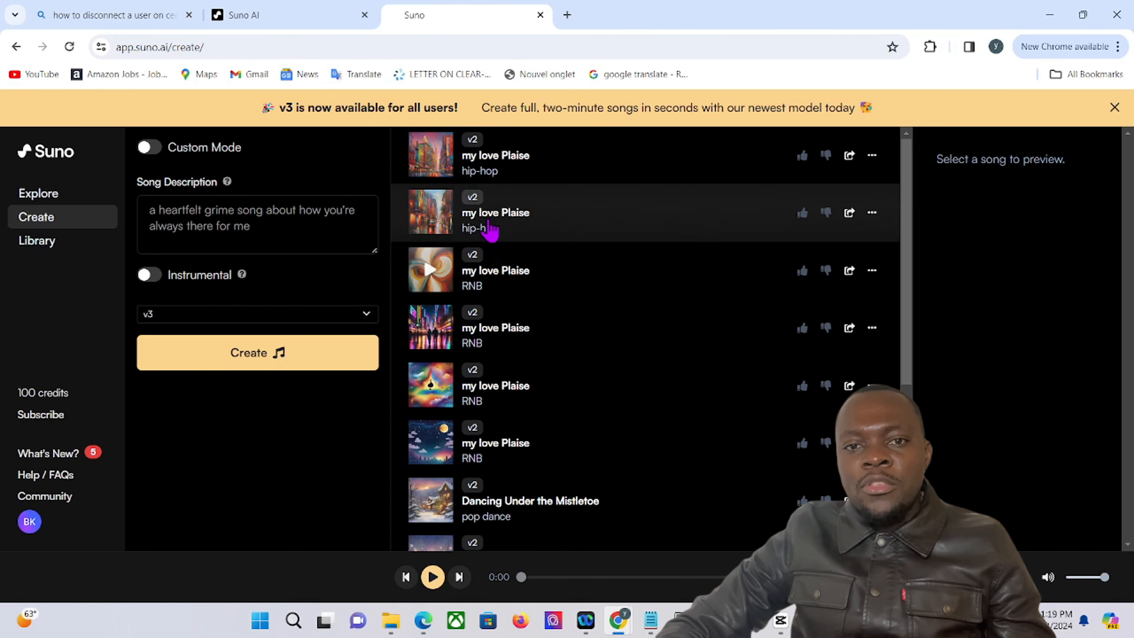
left_click(152, 148)
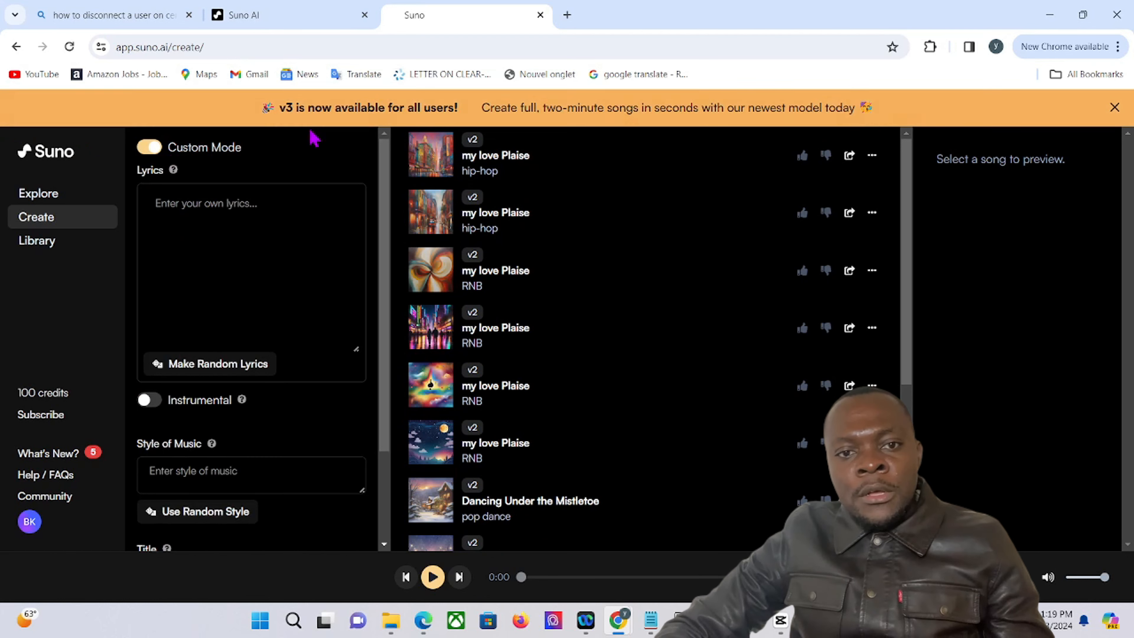
left_click(1114, 112)
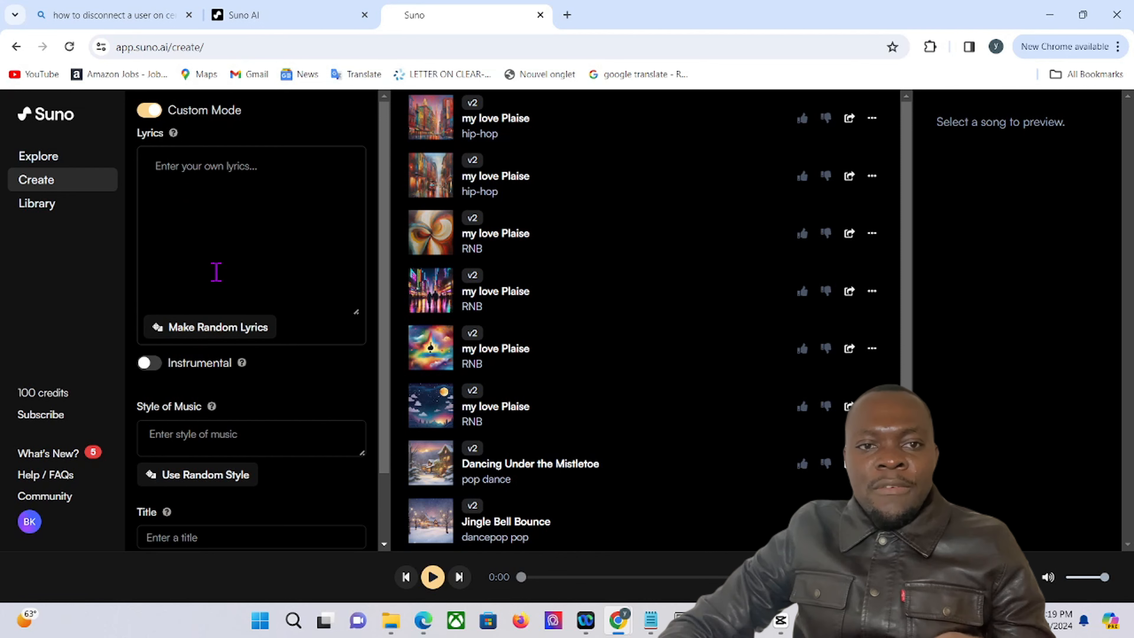
Step: Switch to the Notepad lyrics and copy the [verse2] tag onto a new line above the first verse
mouse_move(748, 620)
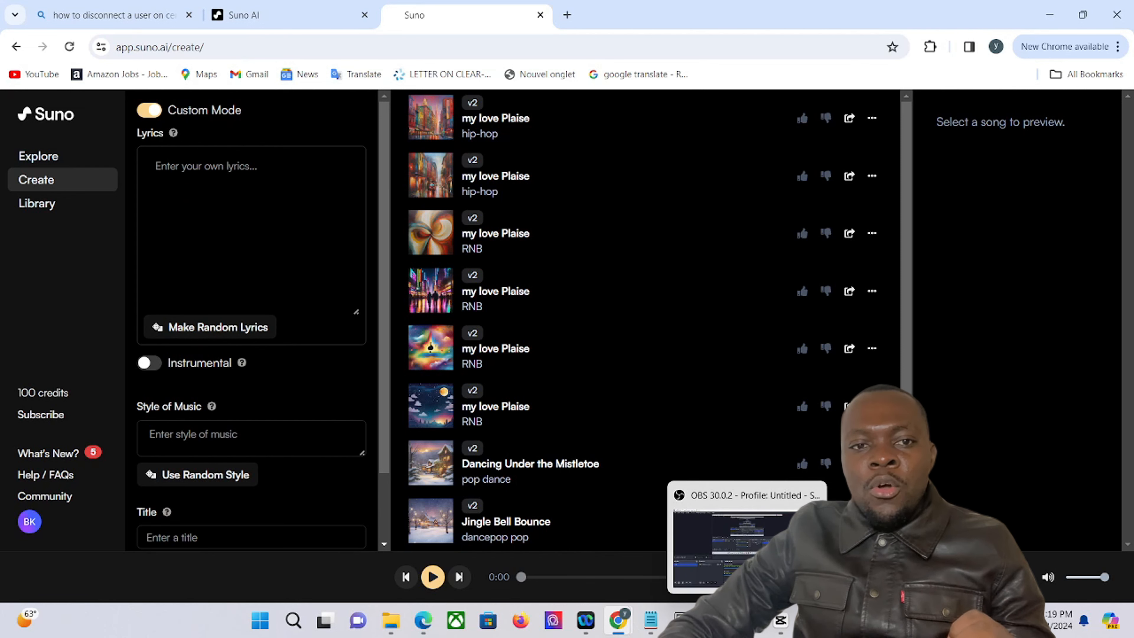
mouse_move(630, 634)
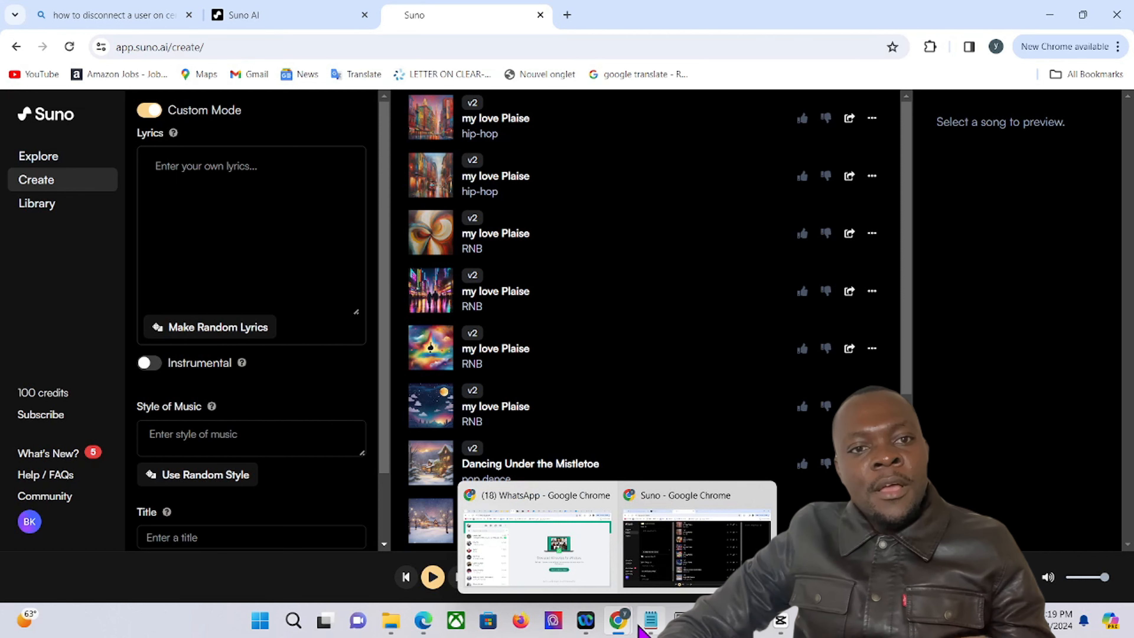
left_click(648, 619)
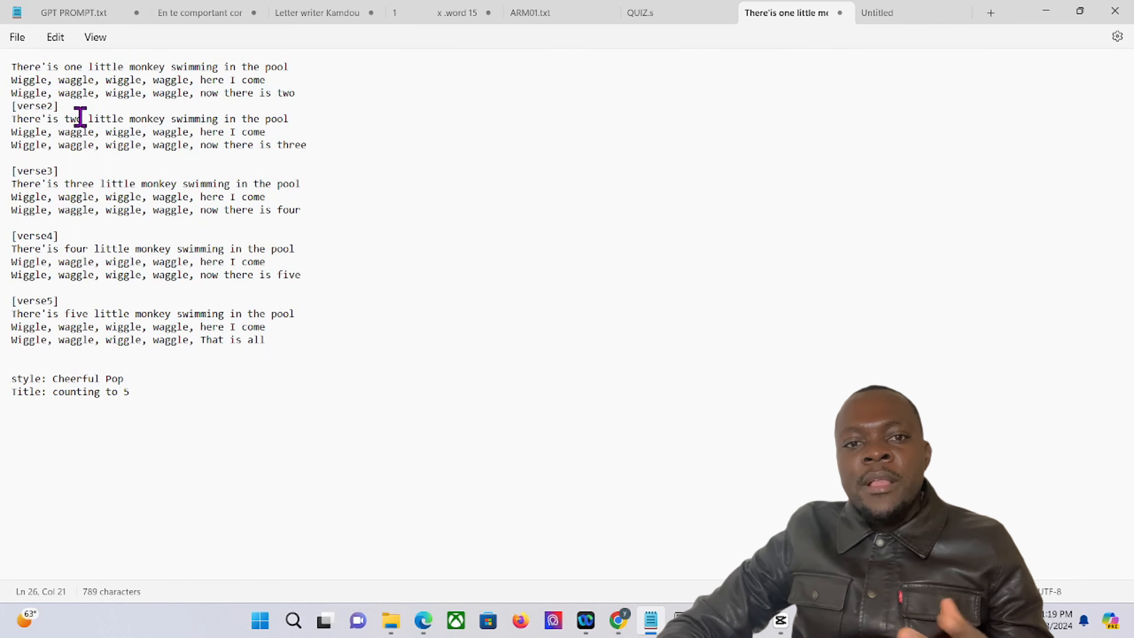
left_click_drag(74, 110, 1, 108)
key("ctrl+c")
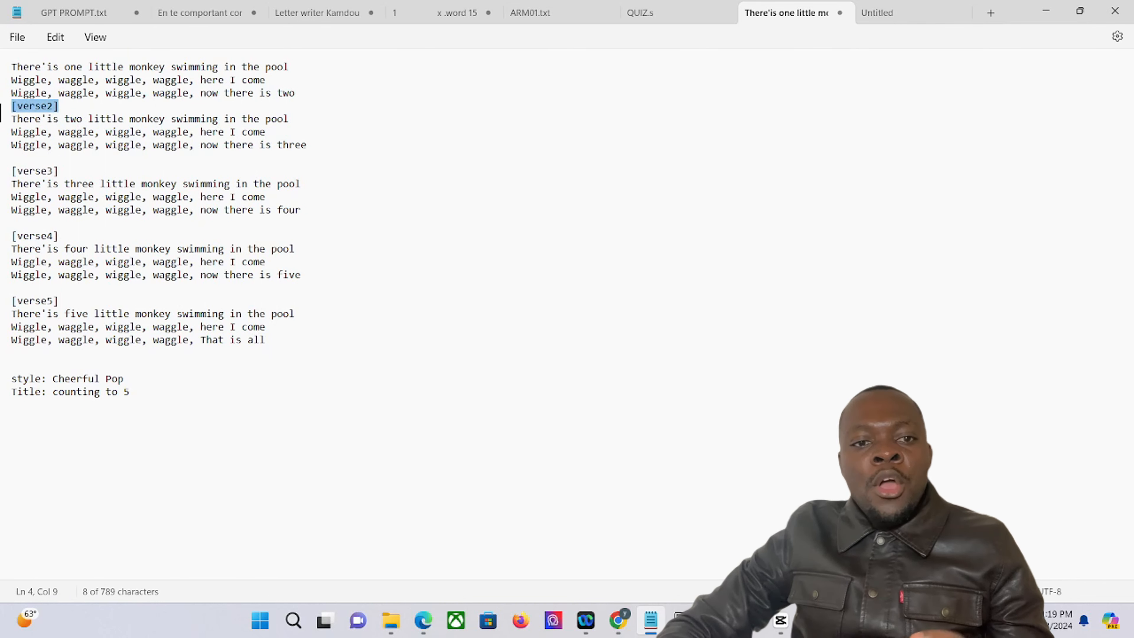
left_click(17, 68)
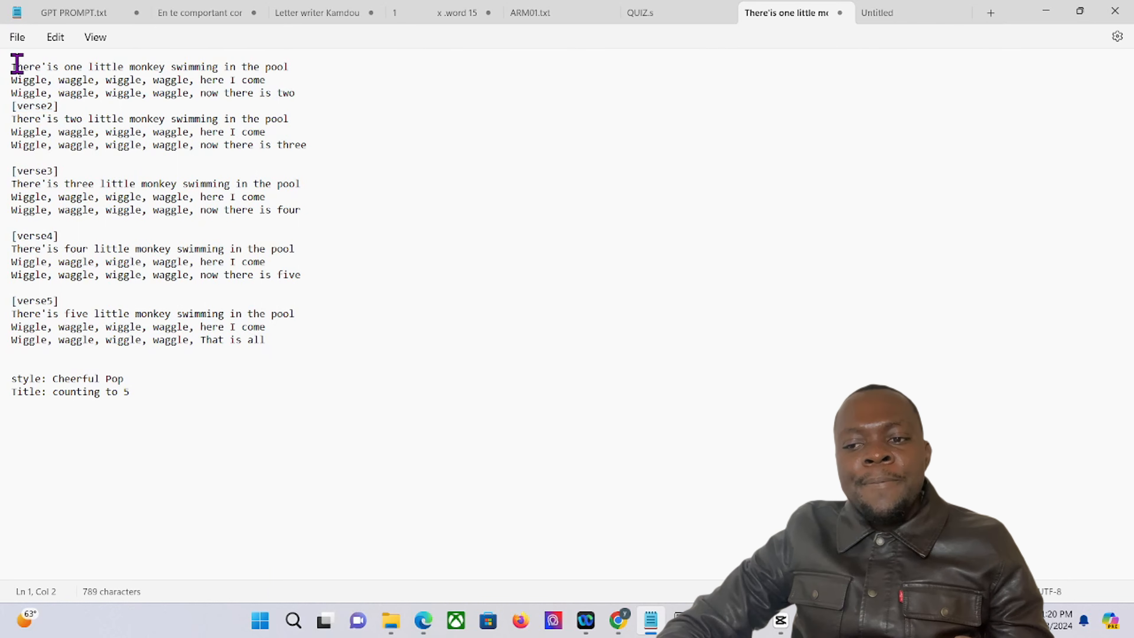
key("Home")
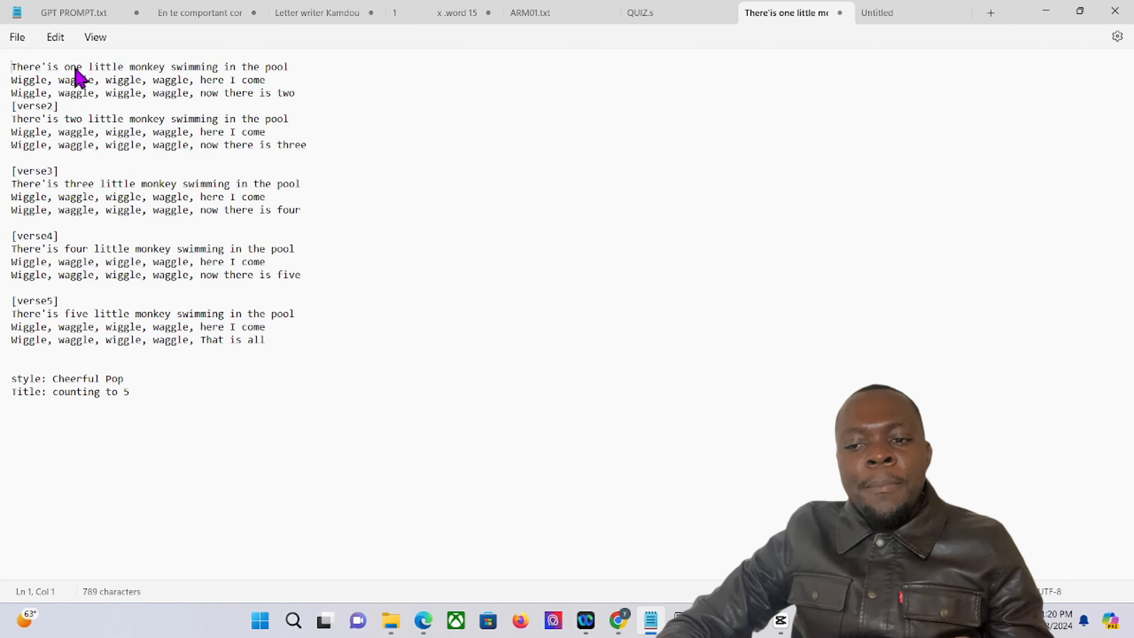
key("Return")
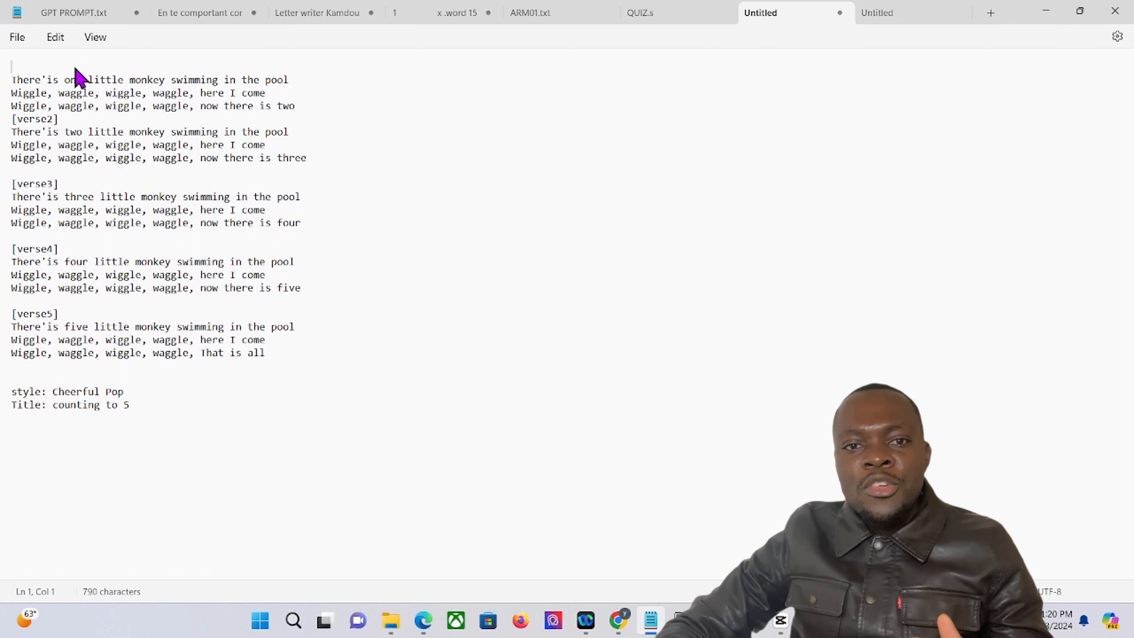
key("ctrl+v")
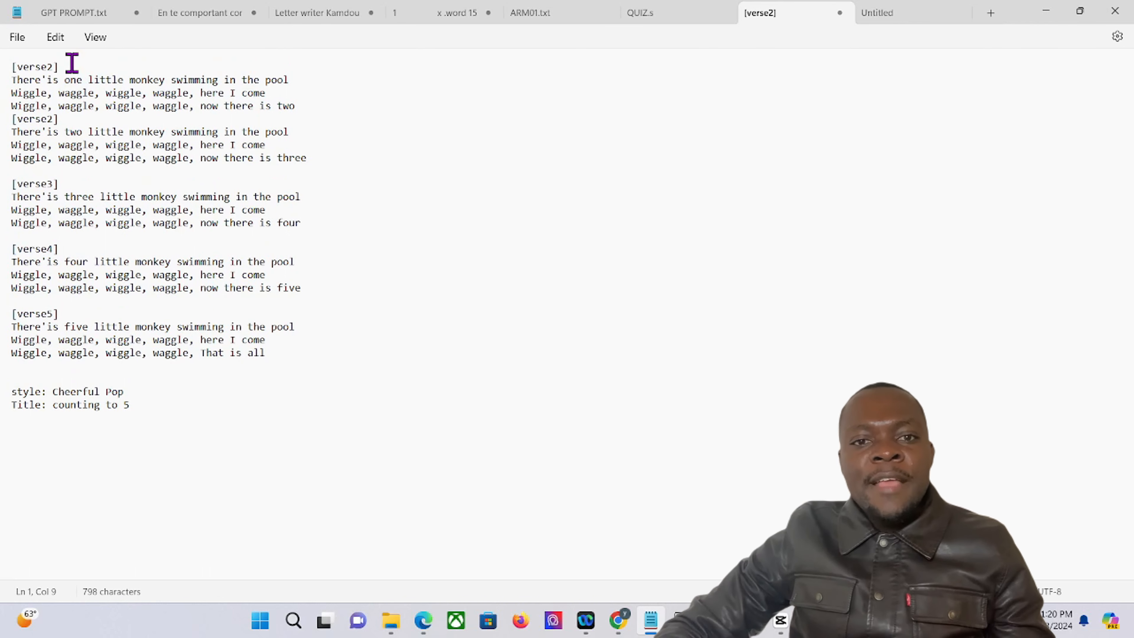
Step: Change the copied tag above the first verse to [verse1]
left_click(53, 67)
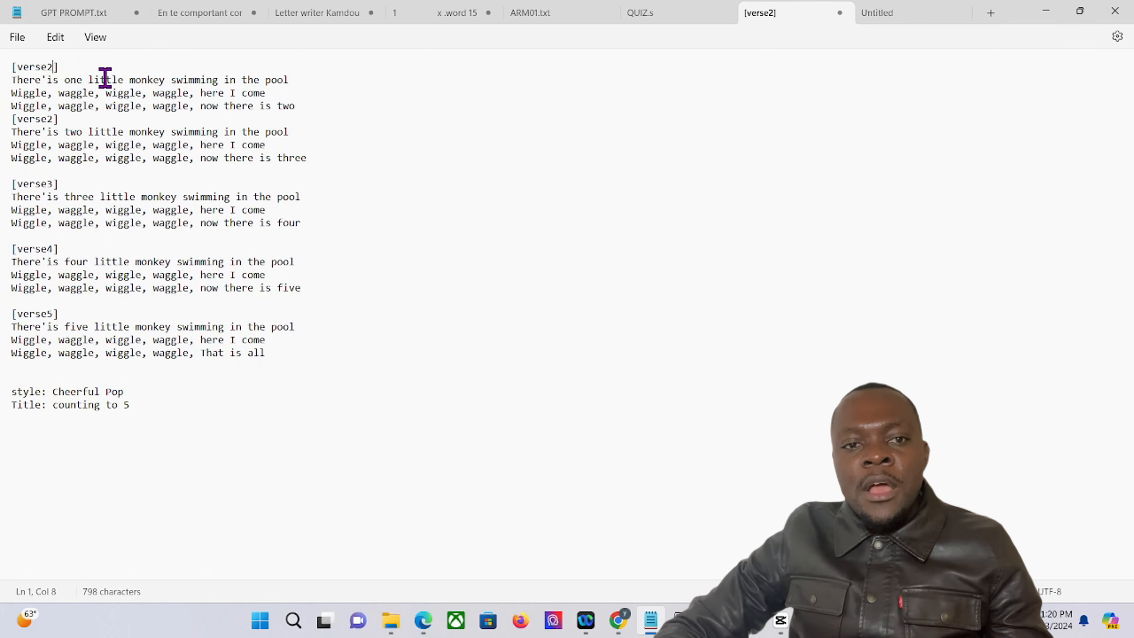
key("BackSpace")
type("1")
key("Down")
key("Down")
key("Down")
key("End")
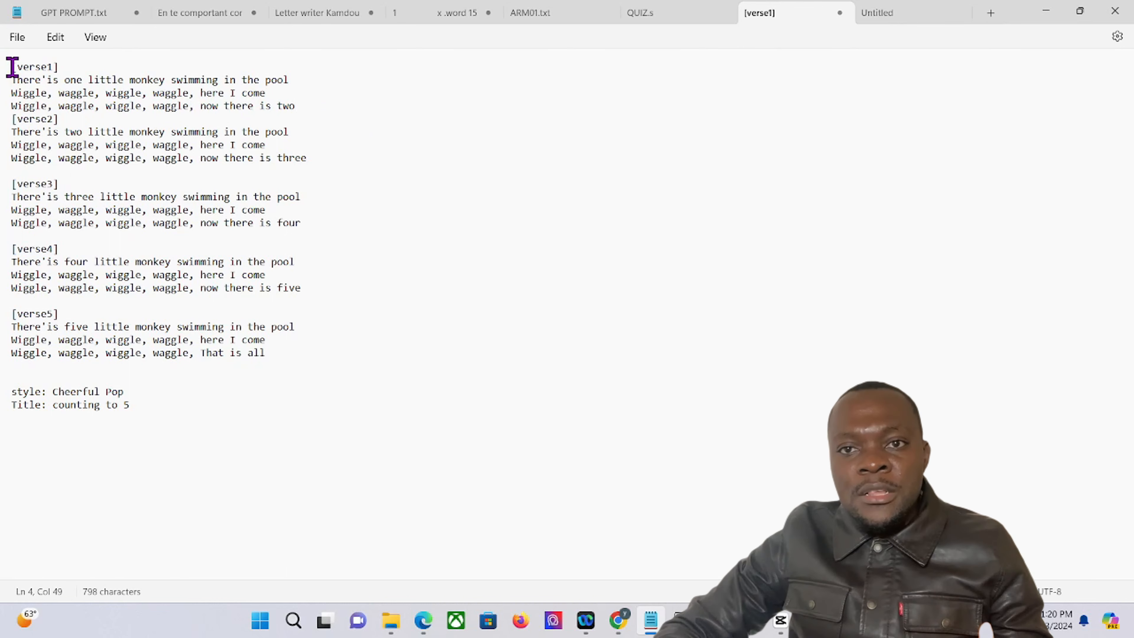
Step: Copy verses 1 and 2 with their tags from Notepad into Suno's Lyrics field in Chrome and check the pasted text
left_click_drag(13, 68, 338, 172)
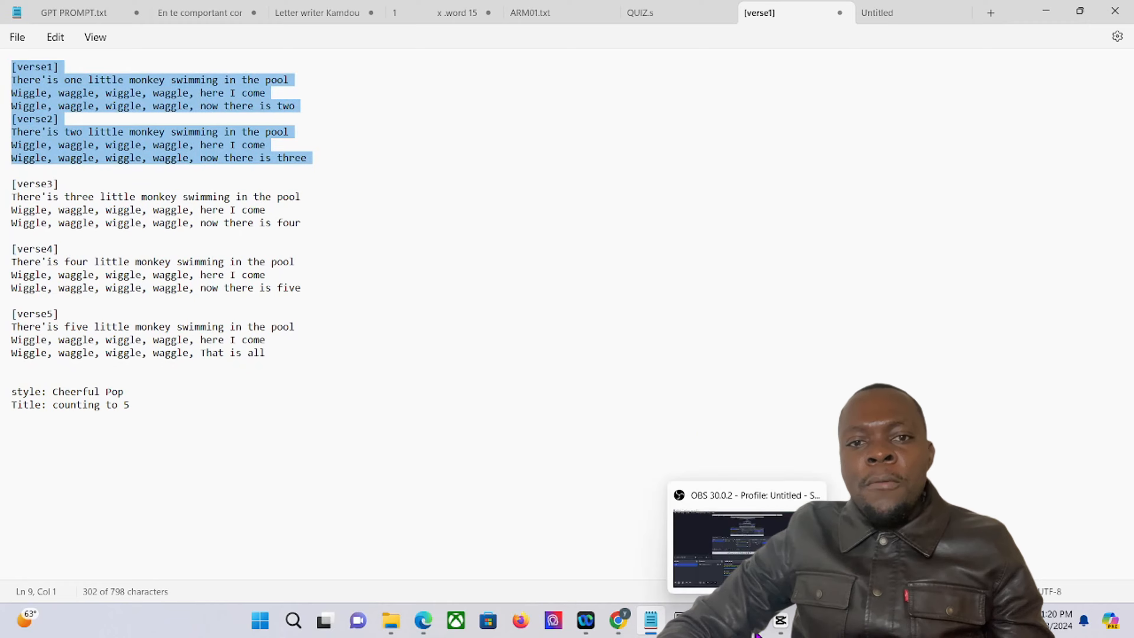
left_click(617, 619)
key("ctrl+v")
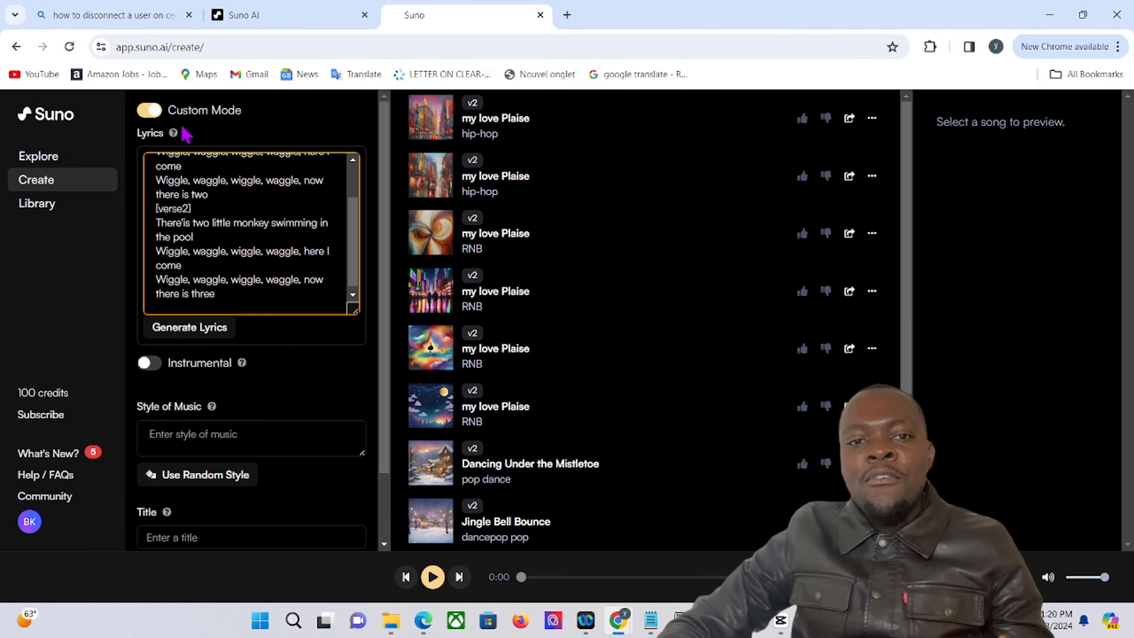
mouse_move(180, 139)
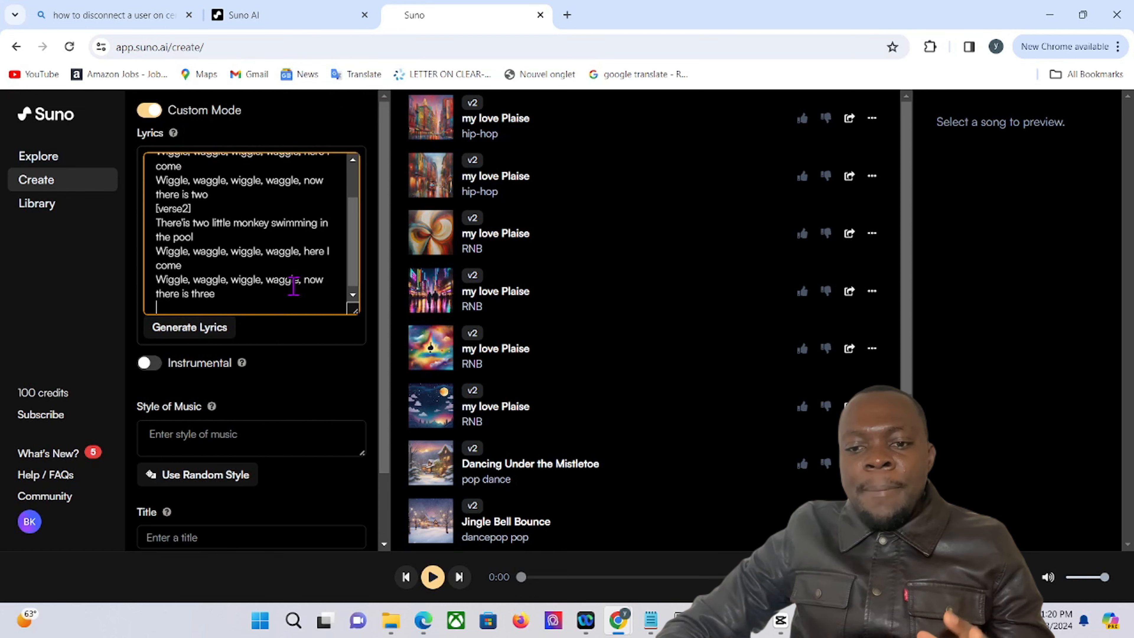
scroll(185, 206, "up", 2)
scroll(272, 214, "down", 3)
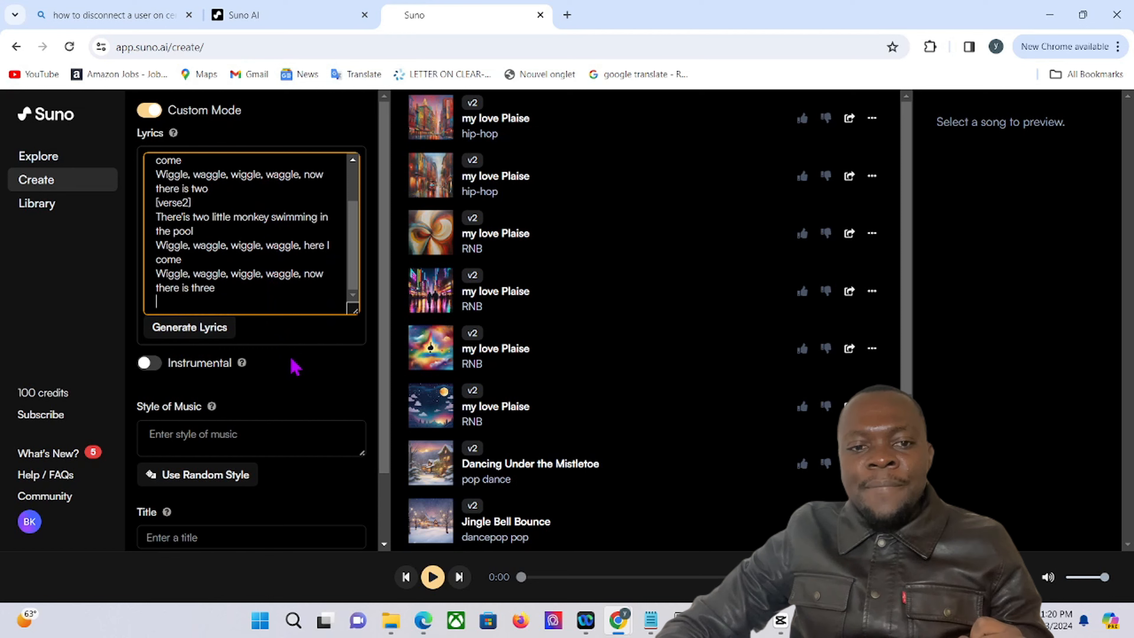
Step: Set the style of music to "Cheerful Pop" and the title to "counting to 5"
scroll(286, 384, "down", 2)
left_click(224, 360)
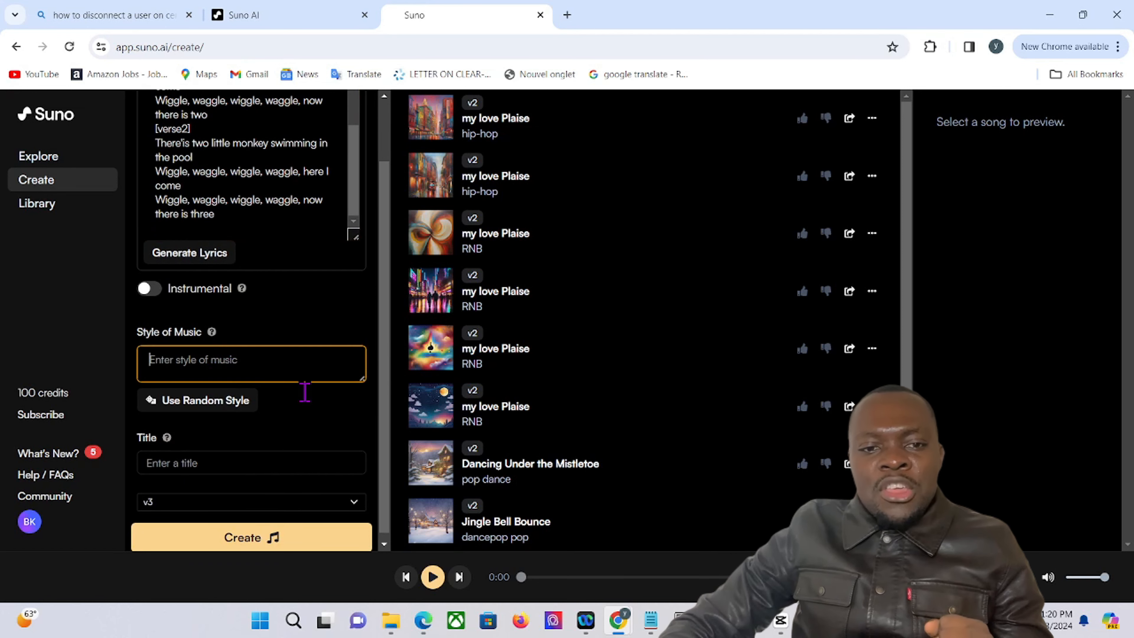
type("Cheerful Pop")
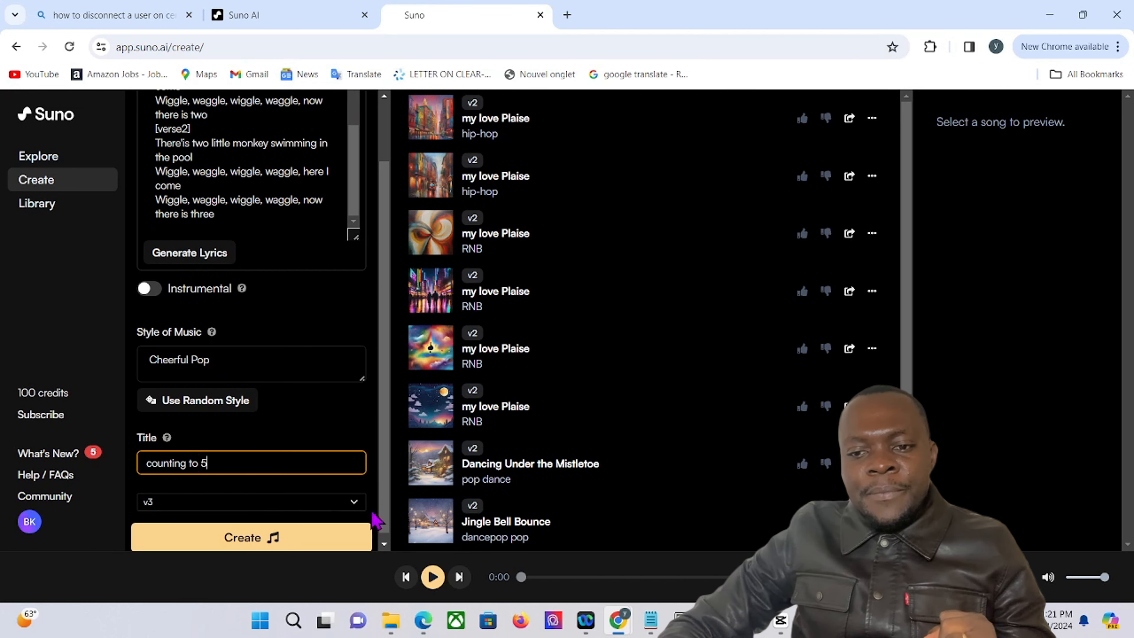
Step: Generate the song with the v3 model and play the second Cheerful Pop version of "counting to 5"
left_click(360, 508)
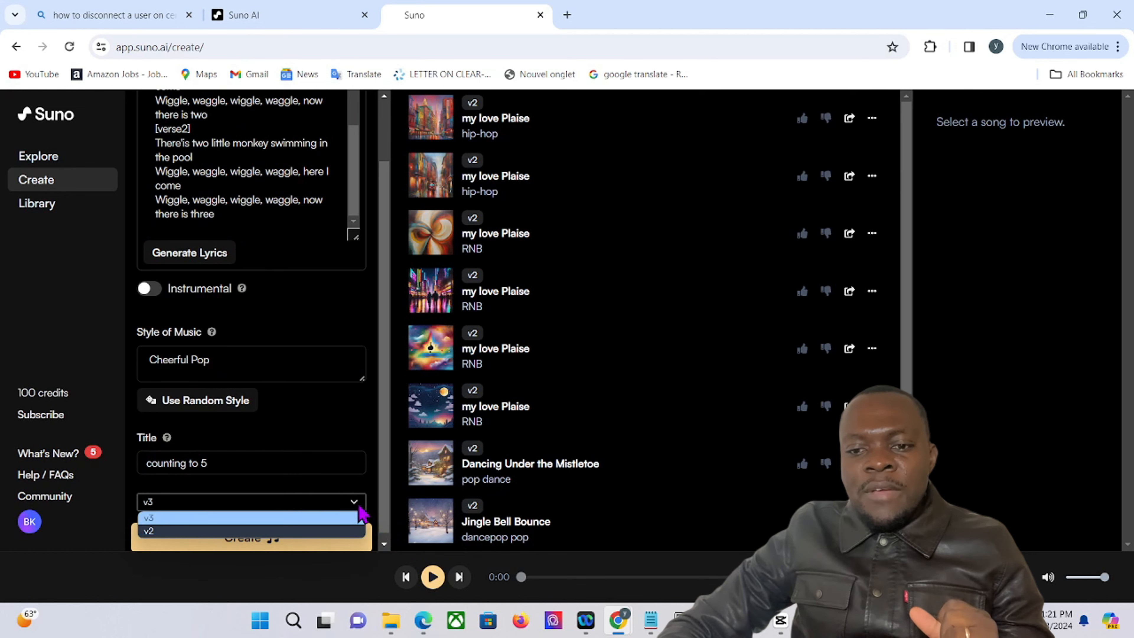
left_click(360, 508)
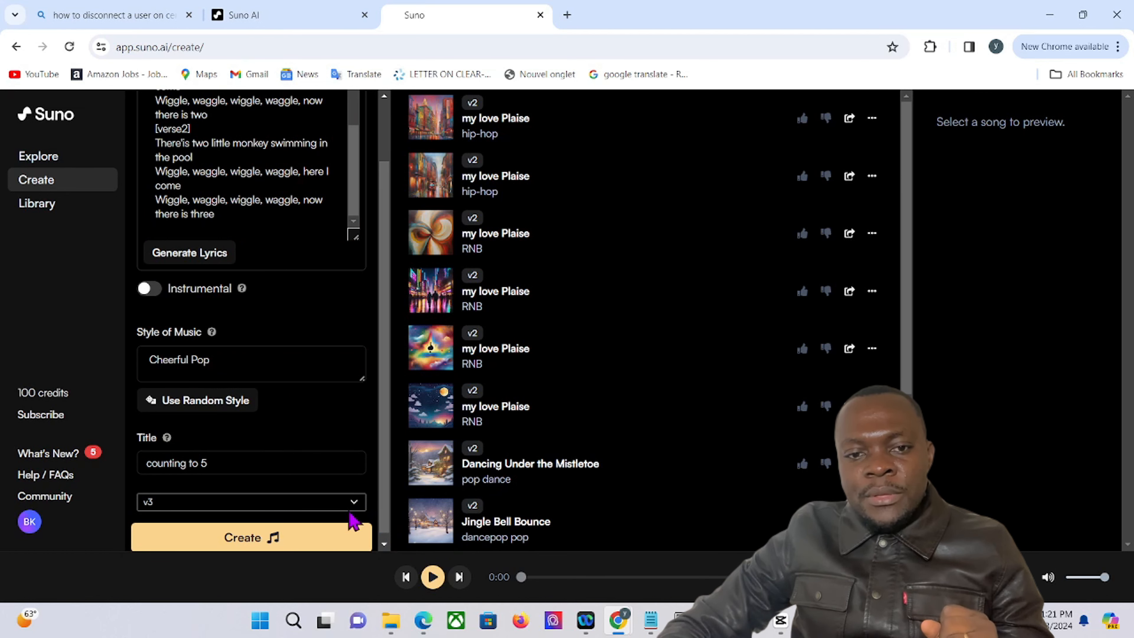
left_click(301, 546)
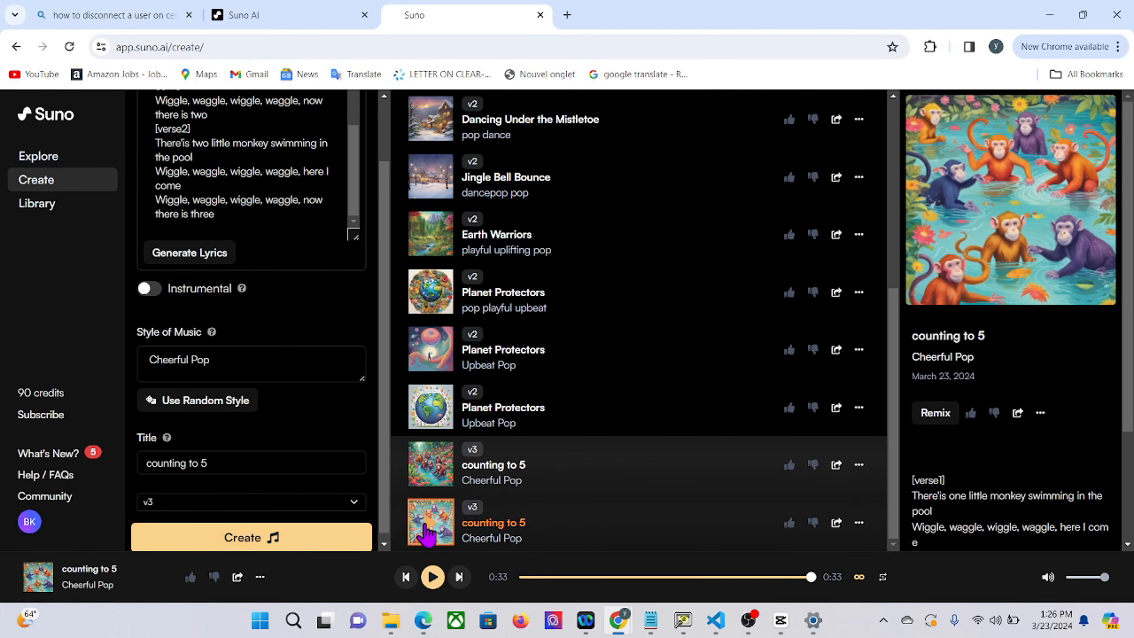
left_click(426, 531)
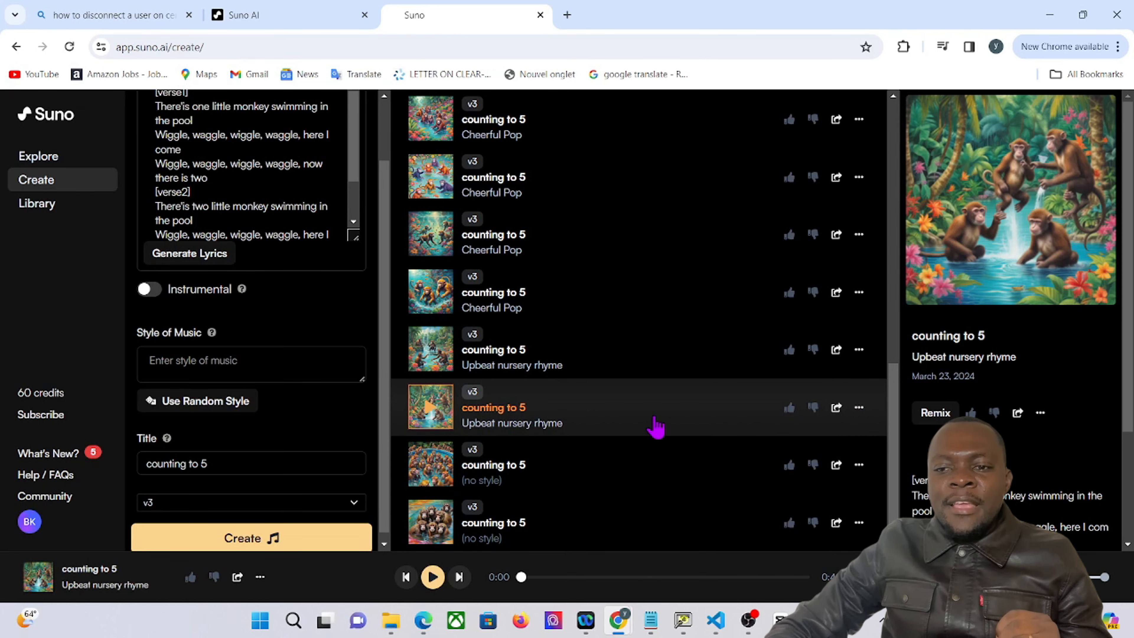
Step: Start a continuation from the second "counting to 5" song in the Upbeat nursery rhyme style
left_click(859, 408)
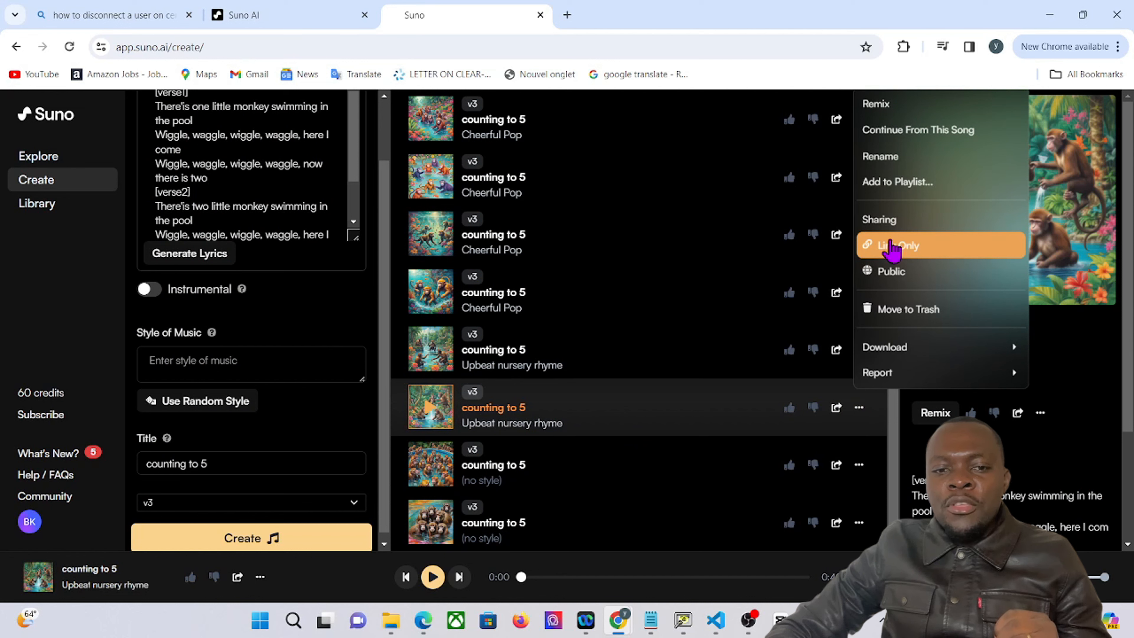
left_click(928, 133)
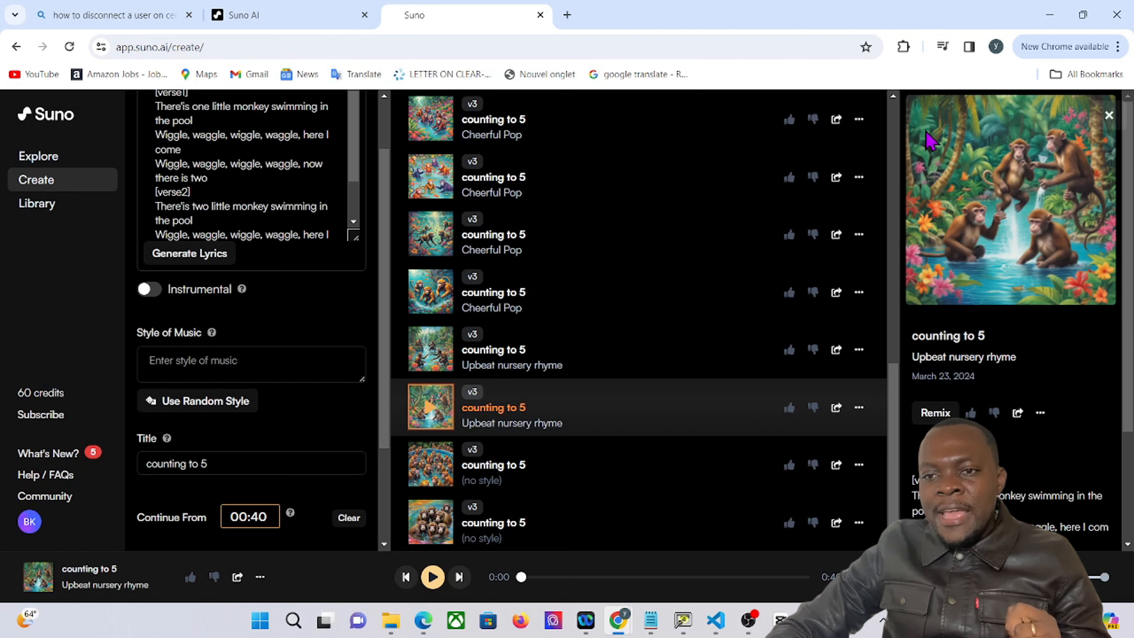
Step: Copy verses 3 and 4 from the Notepad lyrics and replace the existing text in Suno's Lyrics field with them
left_click(651, 620)
left_click(15, 183)
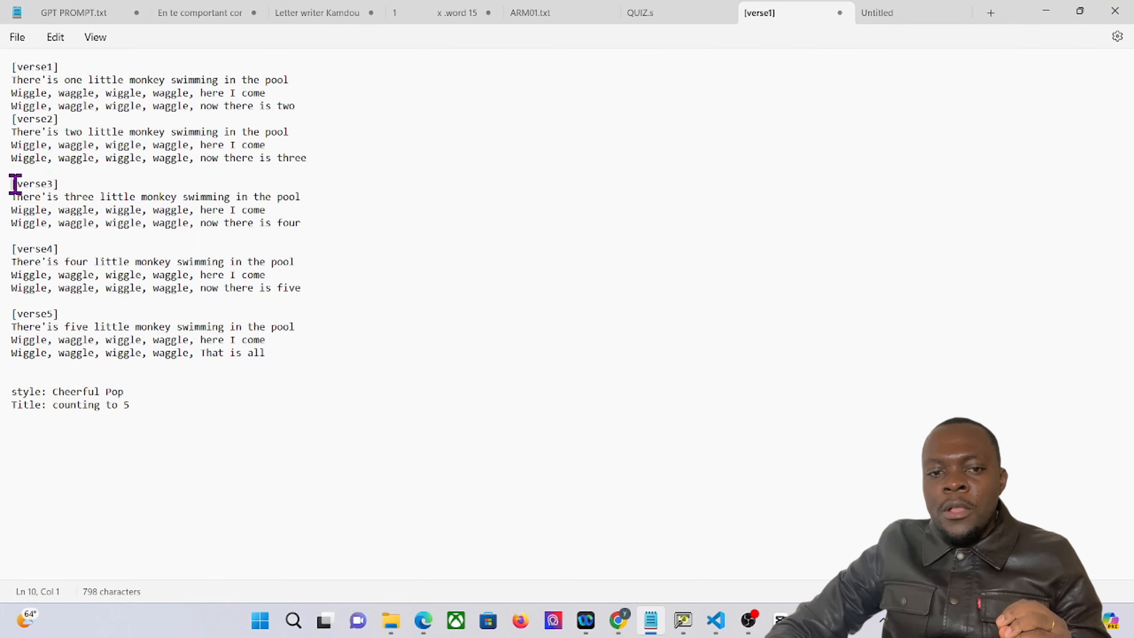
left_click_drag(13, 183, 330, 292)
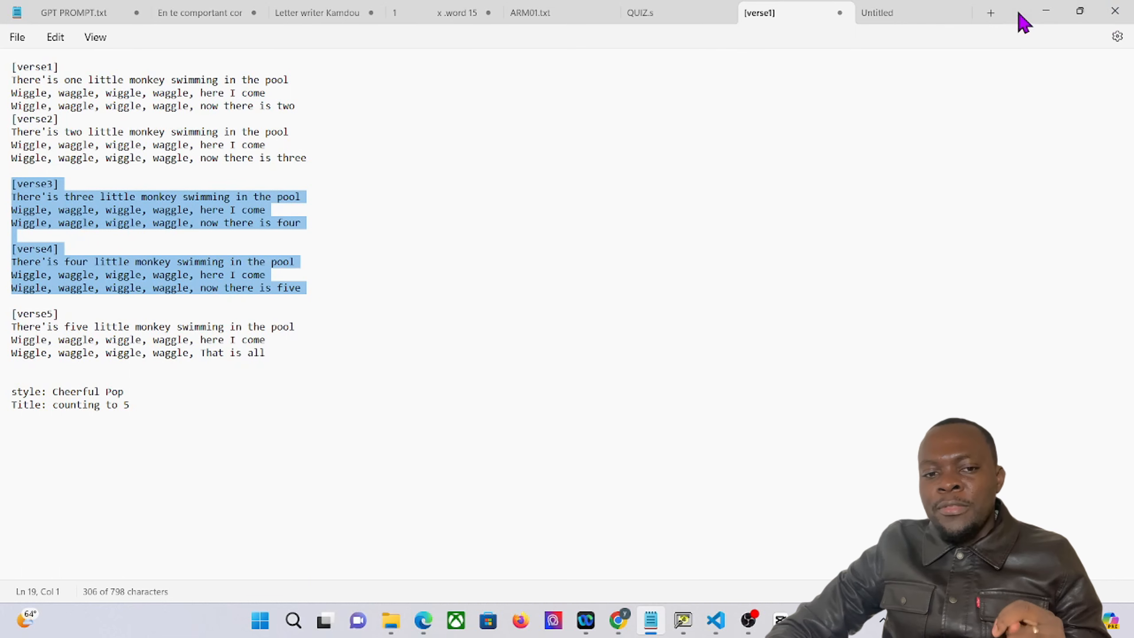
left_click(1047, 12)
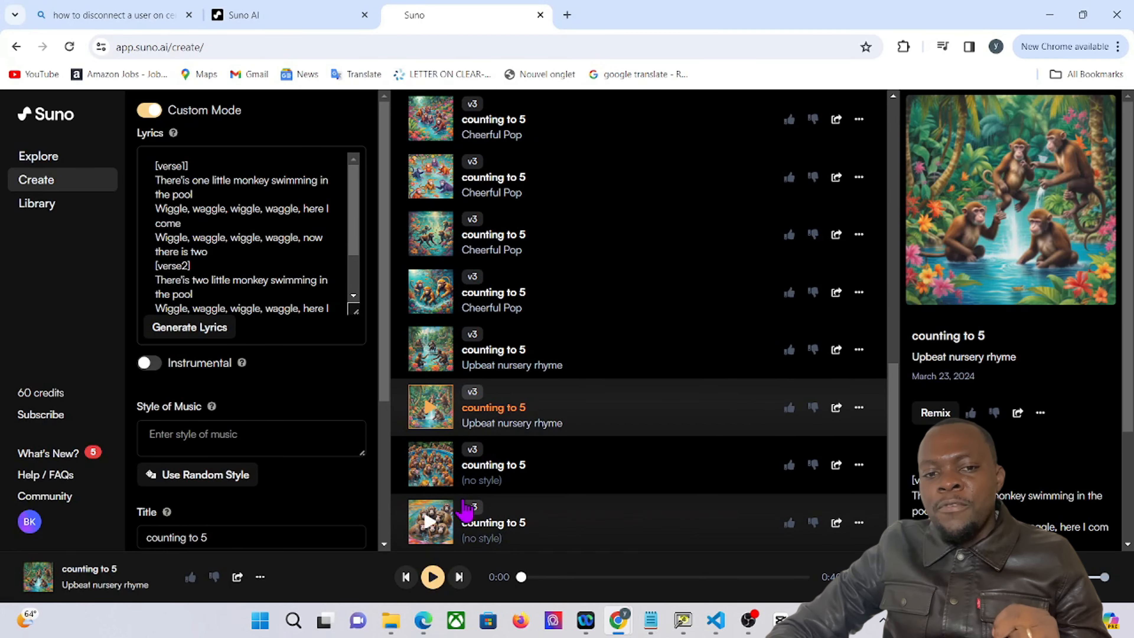
left_click(259, 286)
key("ctrl+a")
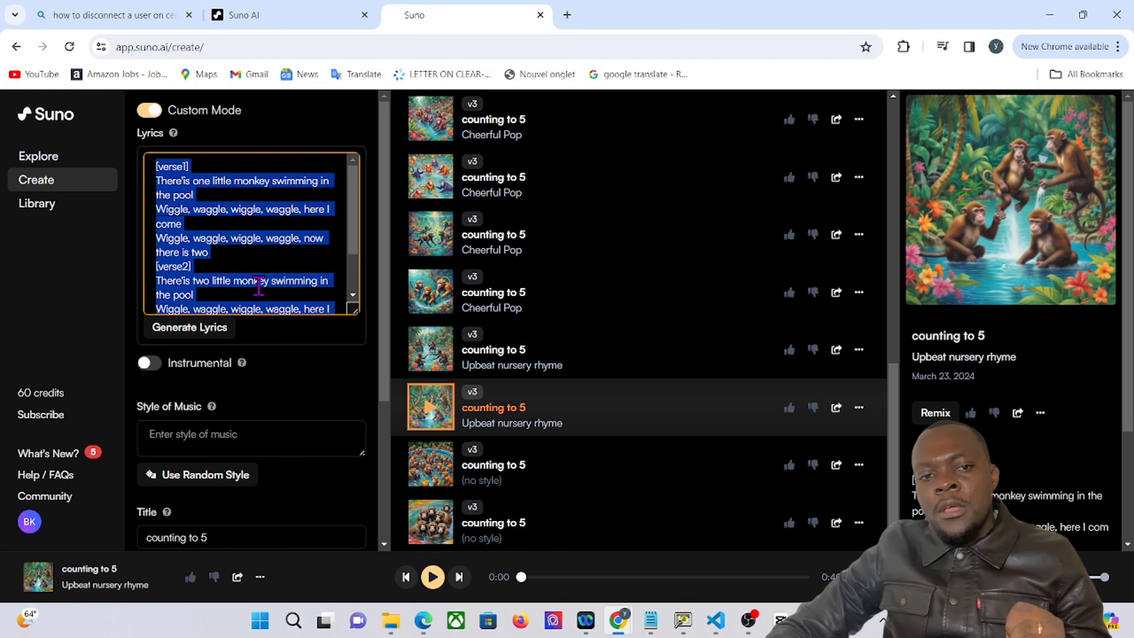
key("ctrl+v")
scroll(259, 277, "down", 5)
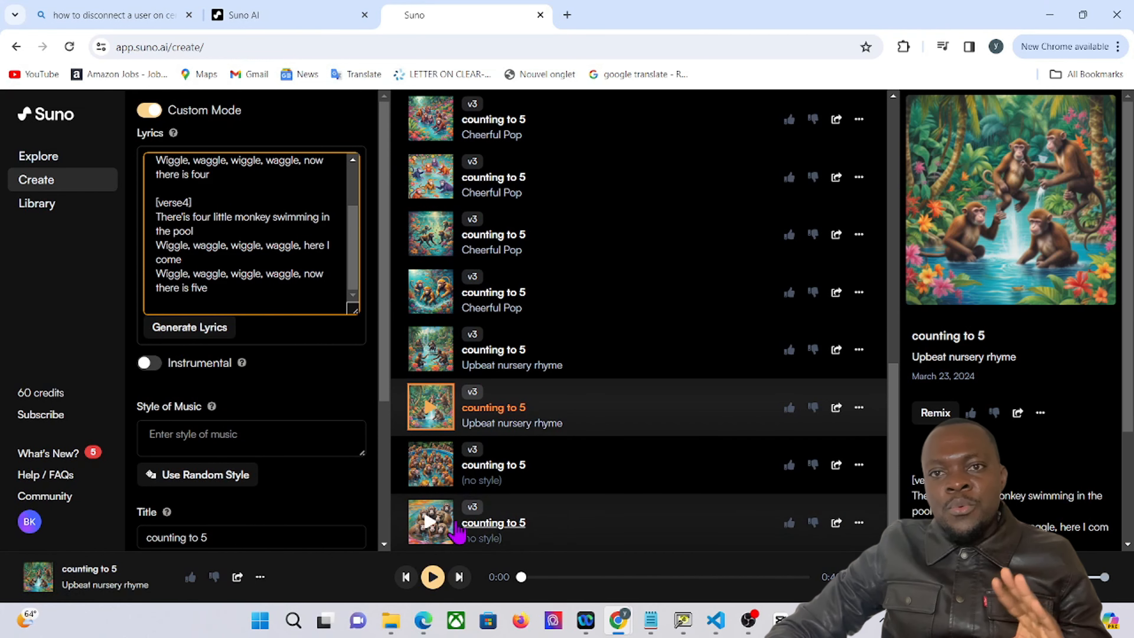
Step: Set the continuation's style of music to "Upbeat nursery rhyme" and review its lyrics, title and continue-from settings
left_click(232, 442)
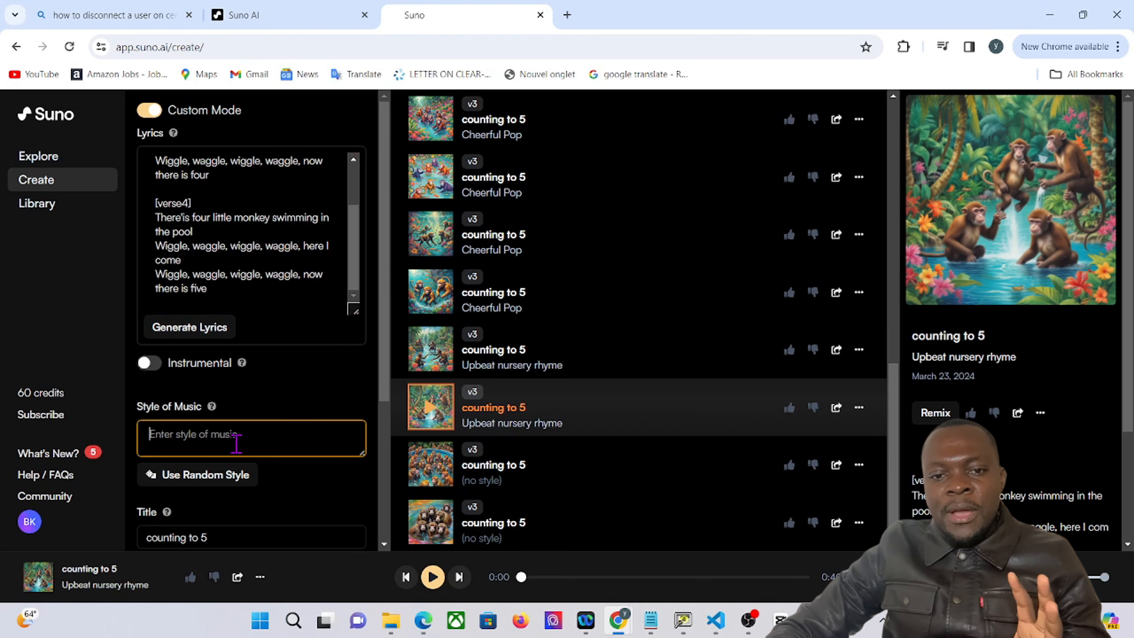
type("Upbeat nursery rhyme")
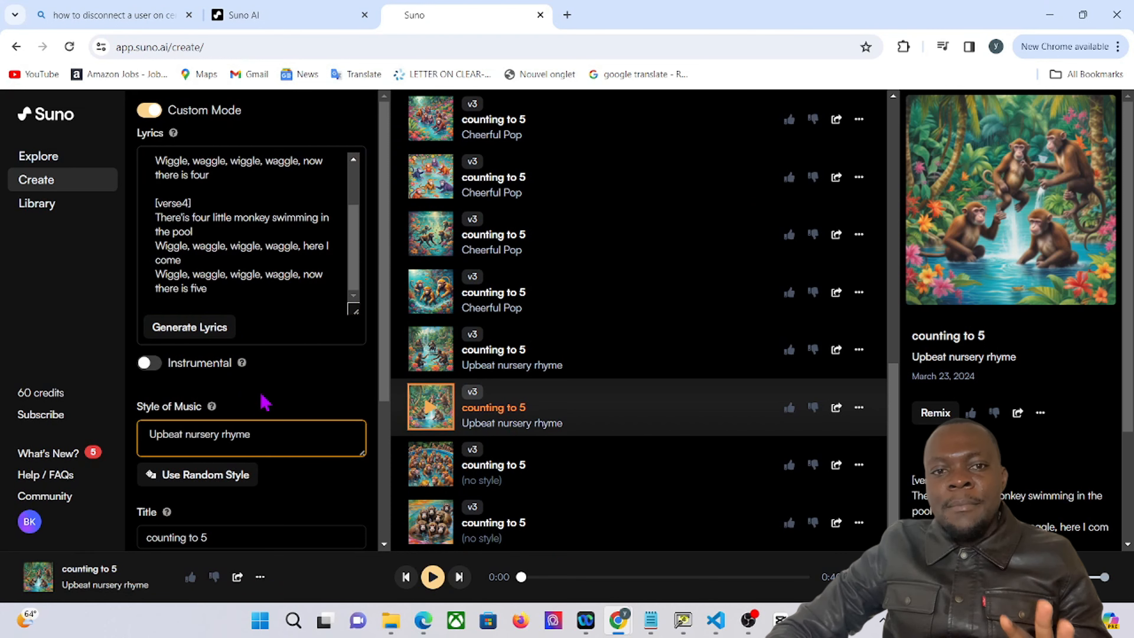
scroll(287, 413, "down", 5)
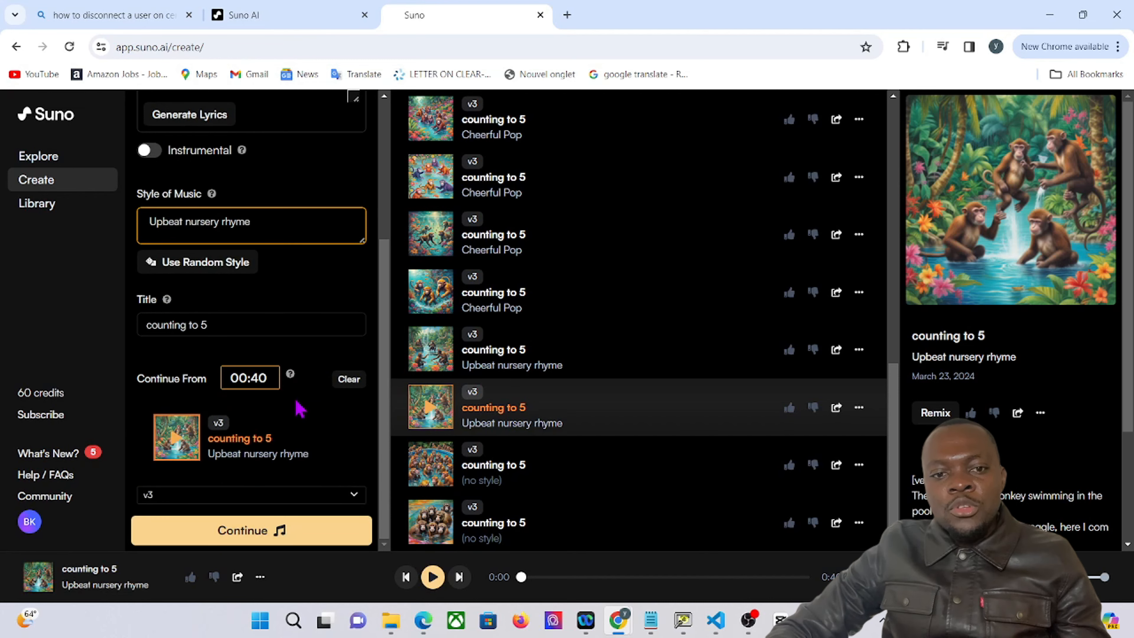
scroll(287, 416, "up", 5)
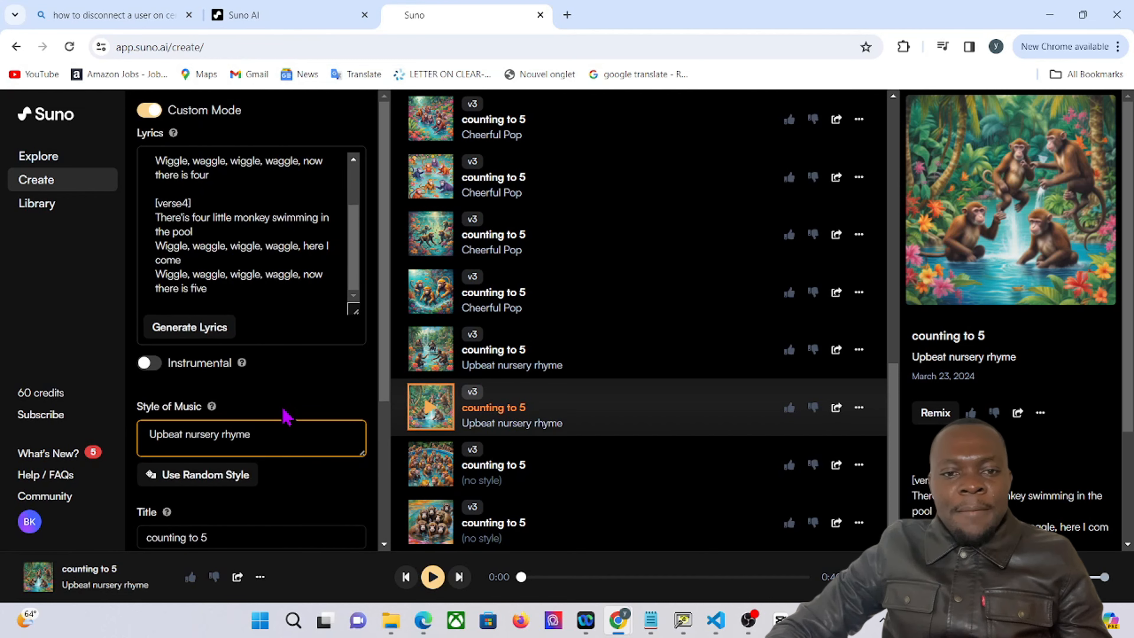
scroll(286, 416, "down", 5)
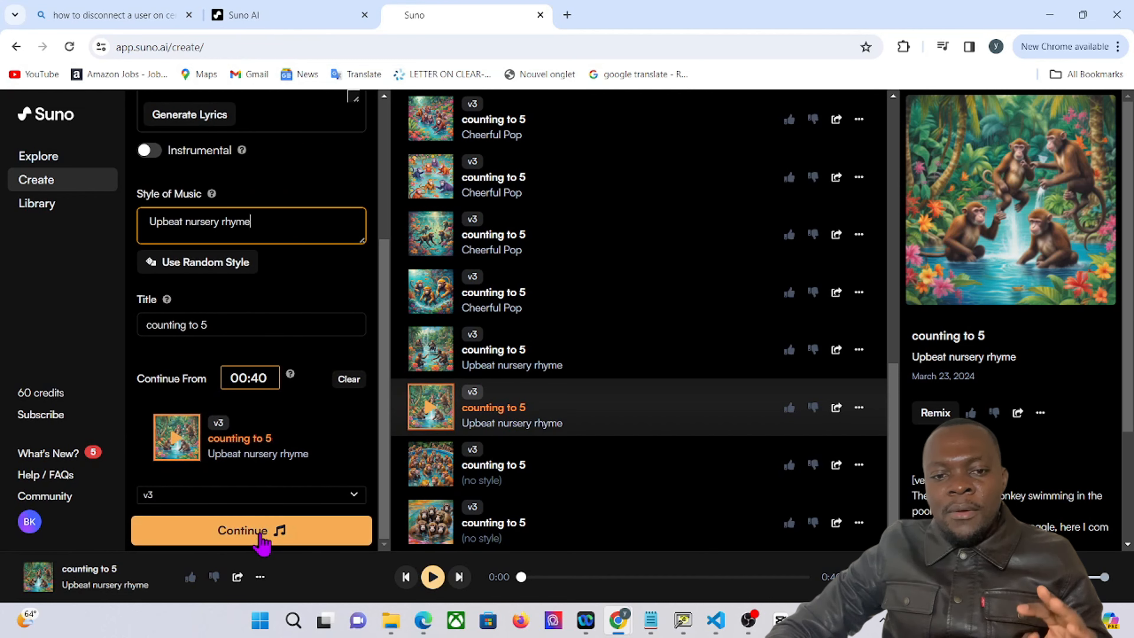
Step: Generate the continuation of "counting to 5" and play part of its second Part 2 version
left_click(262, 541)
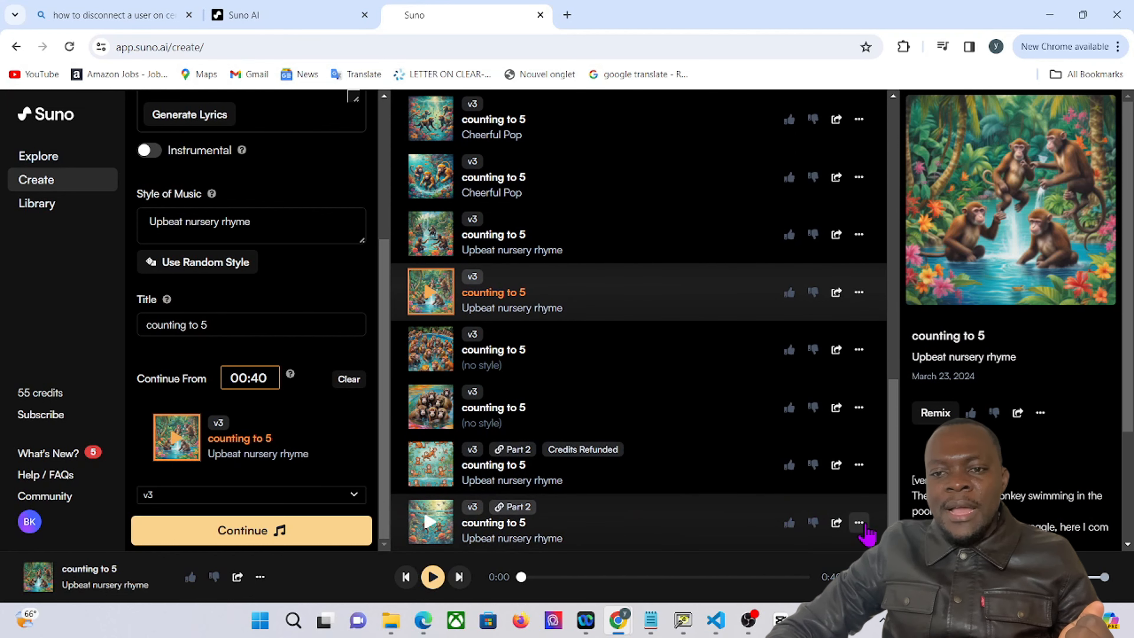
left_click(430, 522)
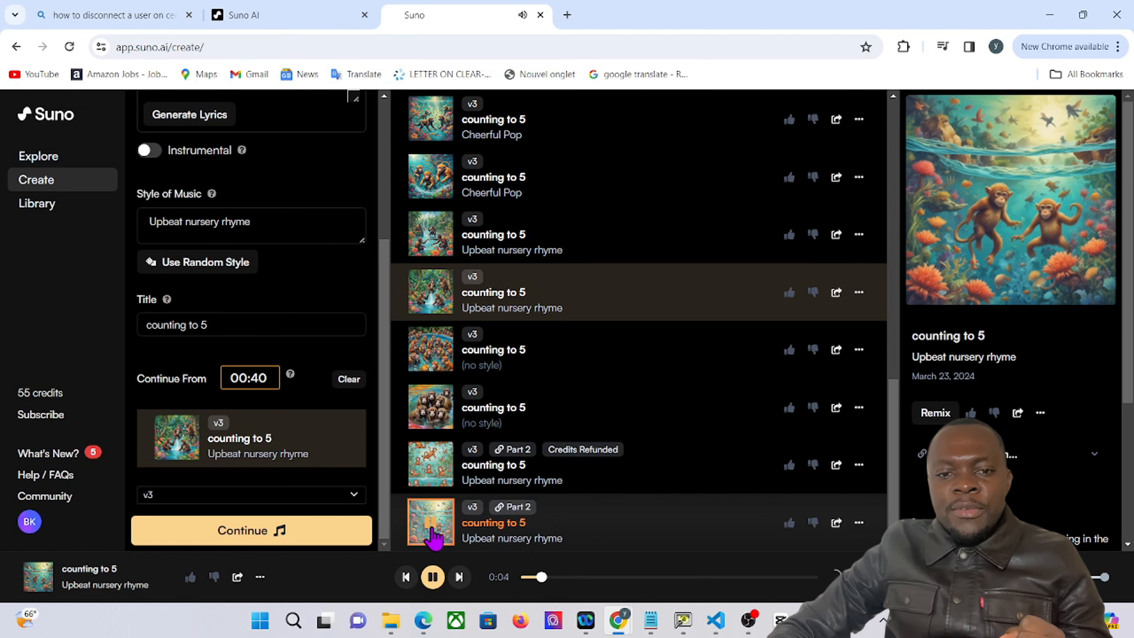
left_click(431, 534)
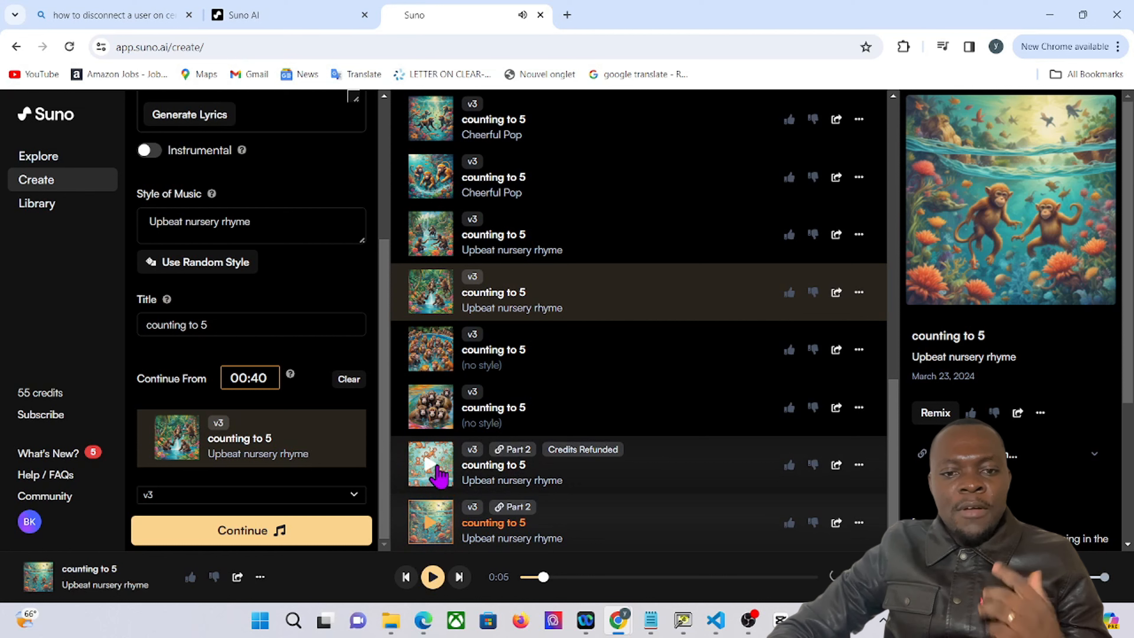
left_click(433, 577)
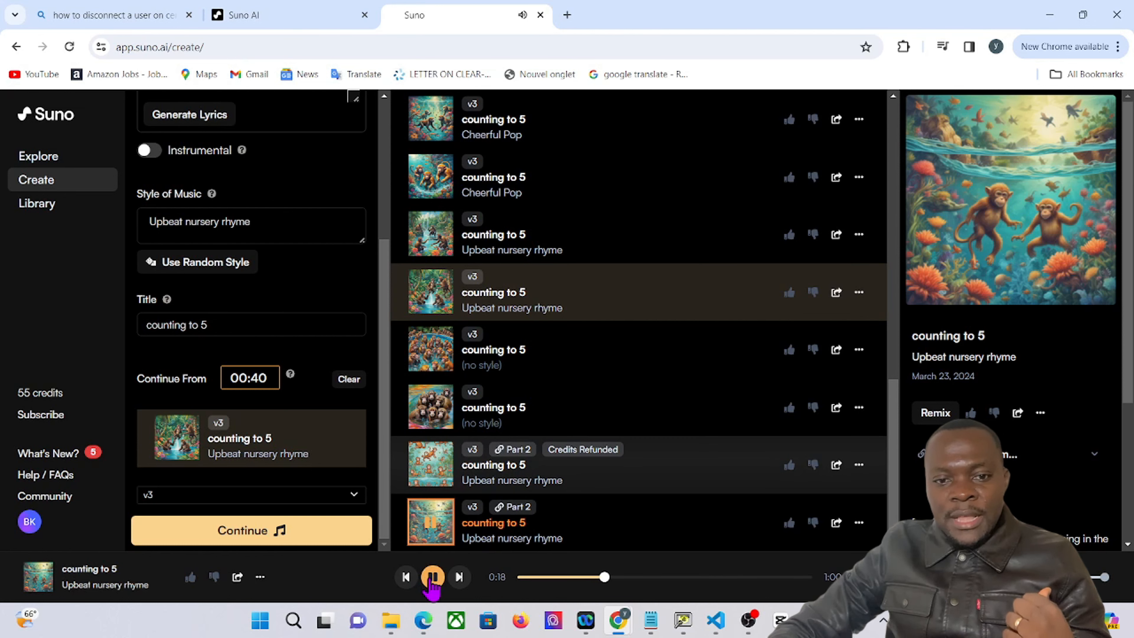
left_click(433, 578)
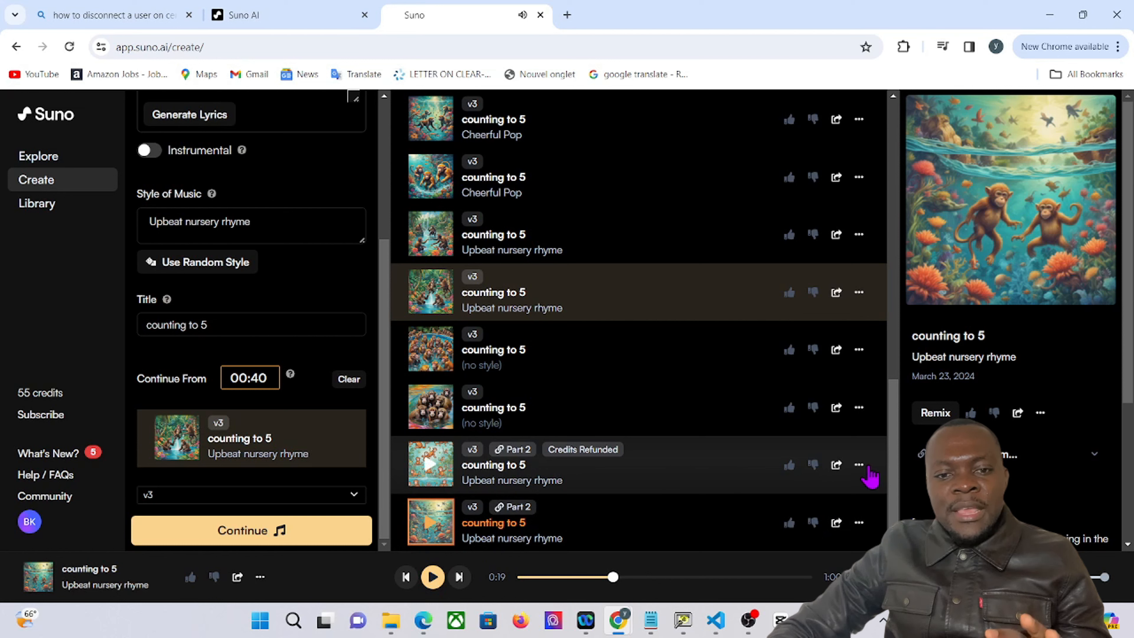
Step: Start another continuation from the first Part 2 version of "counting to 5" and return the current playback to the beginning
left_click(860, 465)
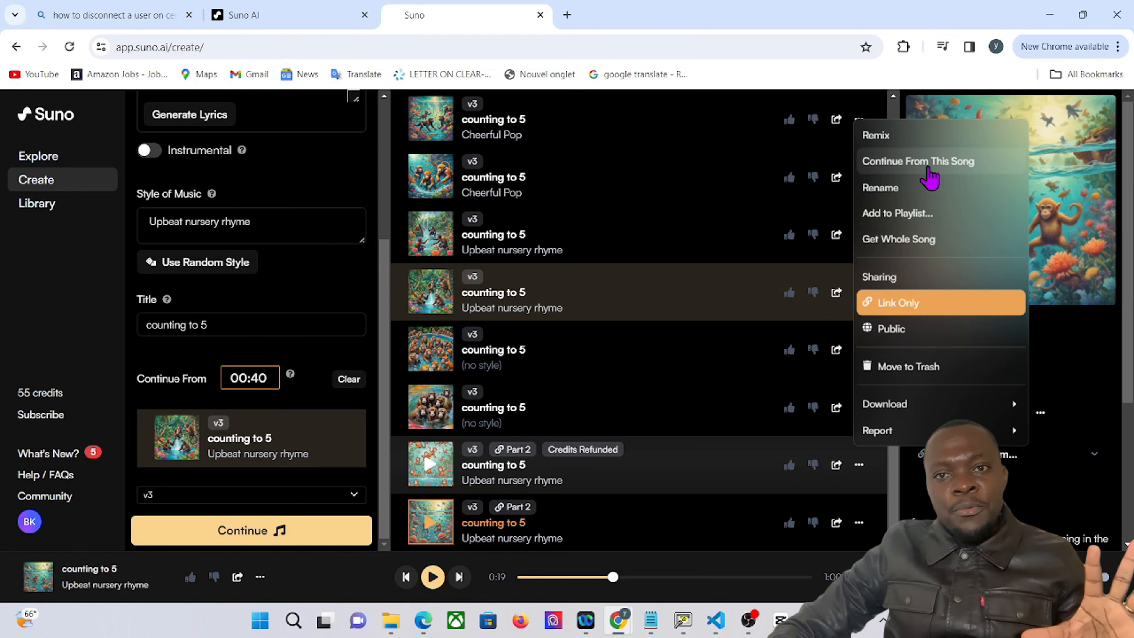
left_click(929, 169)
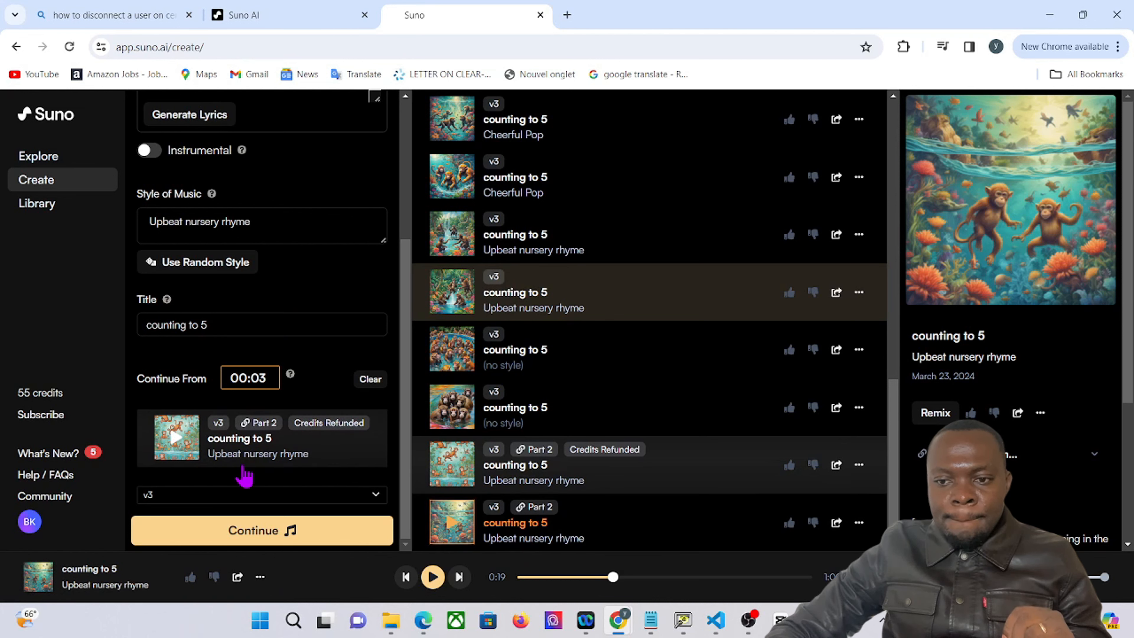
left_click_drag(612, 582, 509, 591)
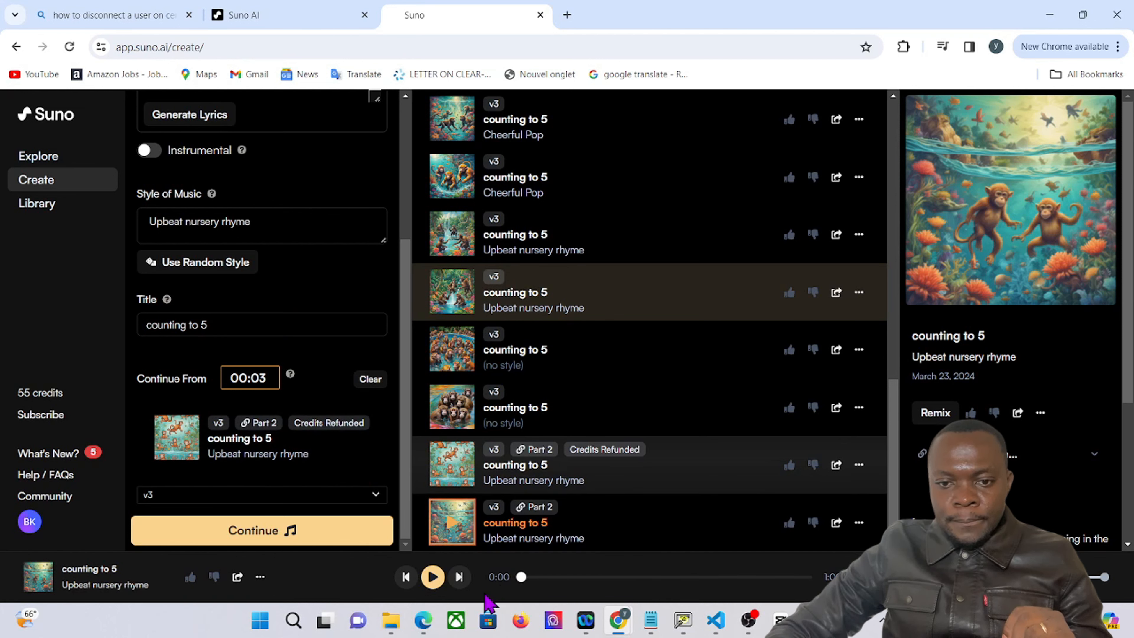
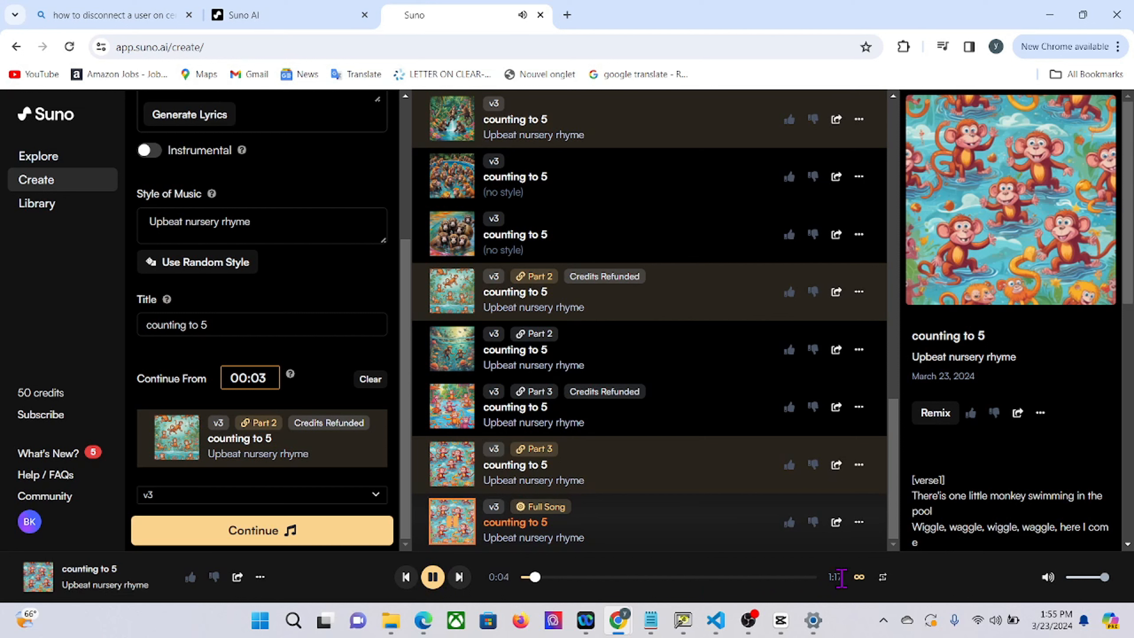
Step: Pause the Full Song version of "counting to 5" and download it
left_click(436, 580)
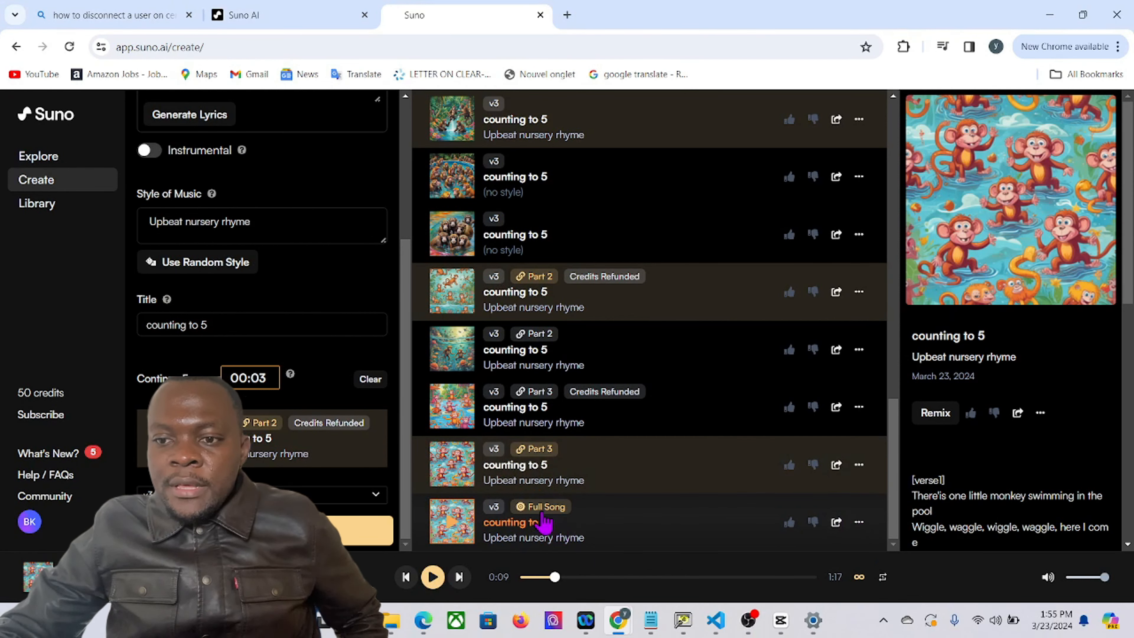
left_click(859, 521)
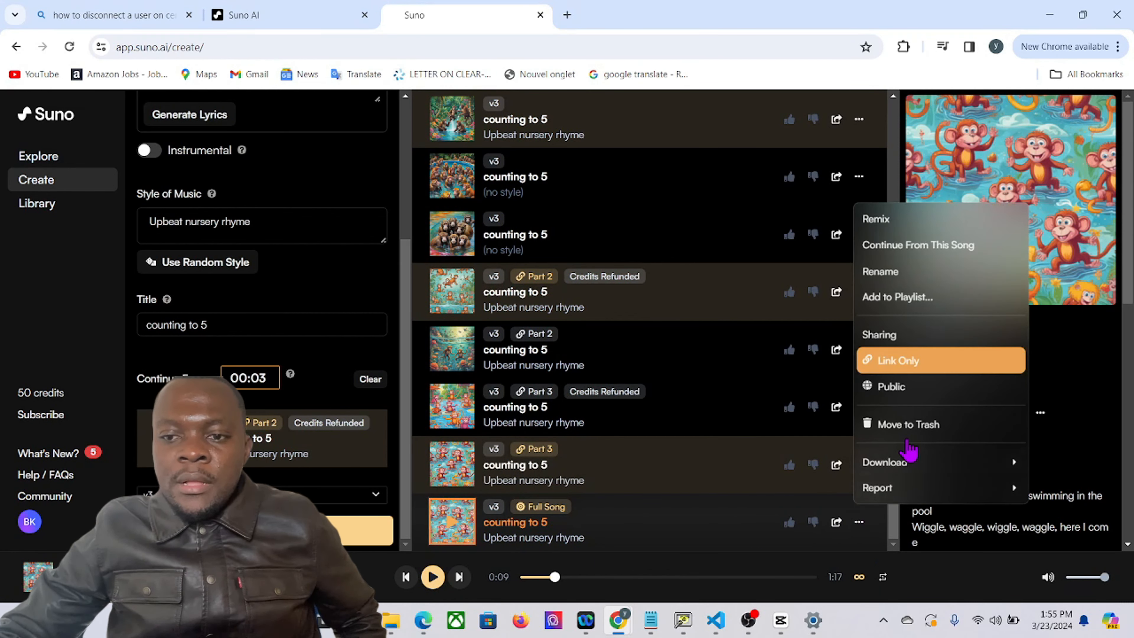
mouse_move(890, 474)
left_click(1062, 468)
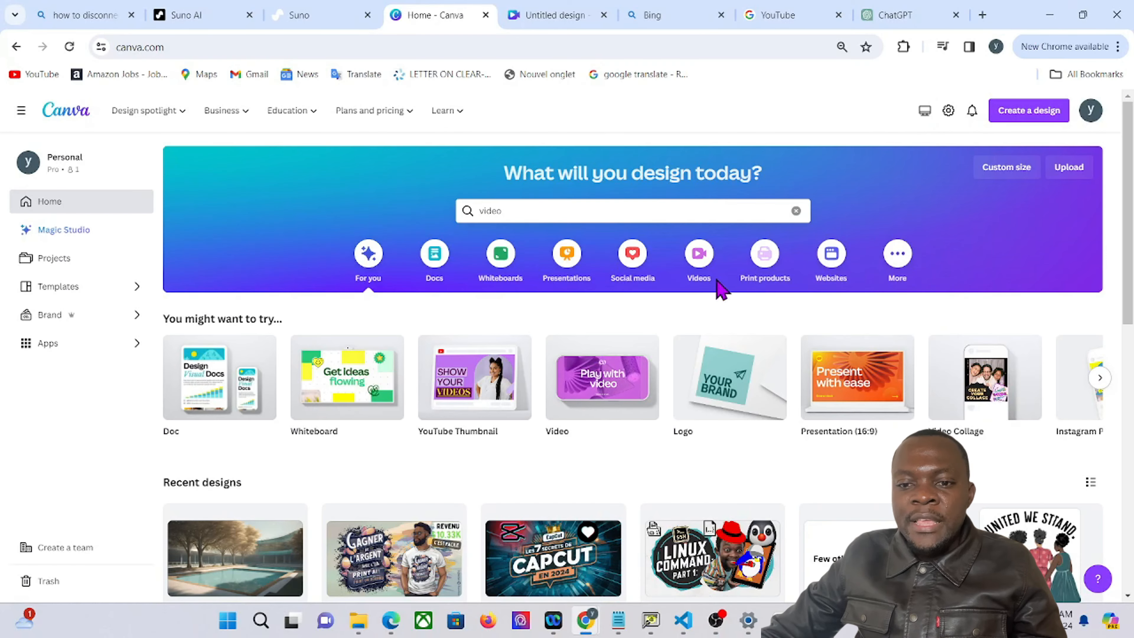
Step: Switch to Canva and create a blank 1920 × 1080 px video design
mouse_move(590, 397)
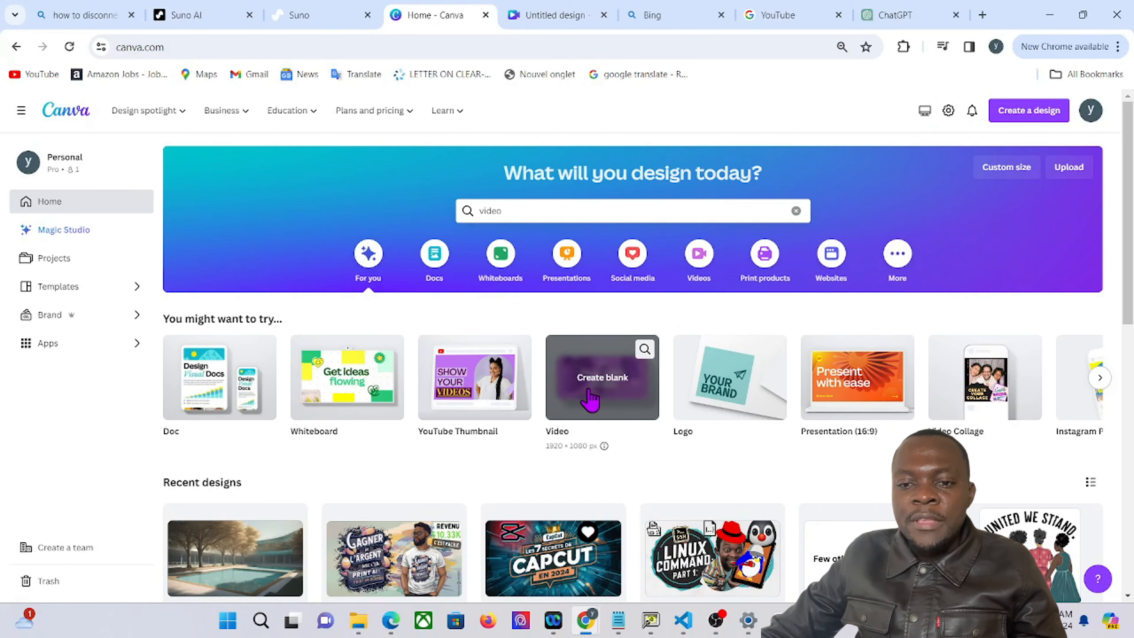
left_click(610, 386)
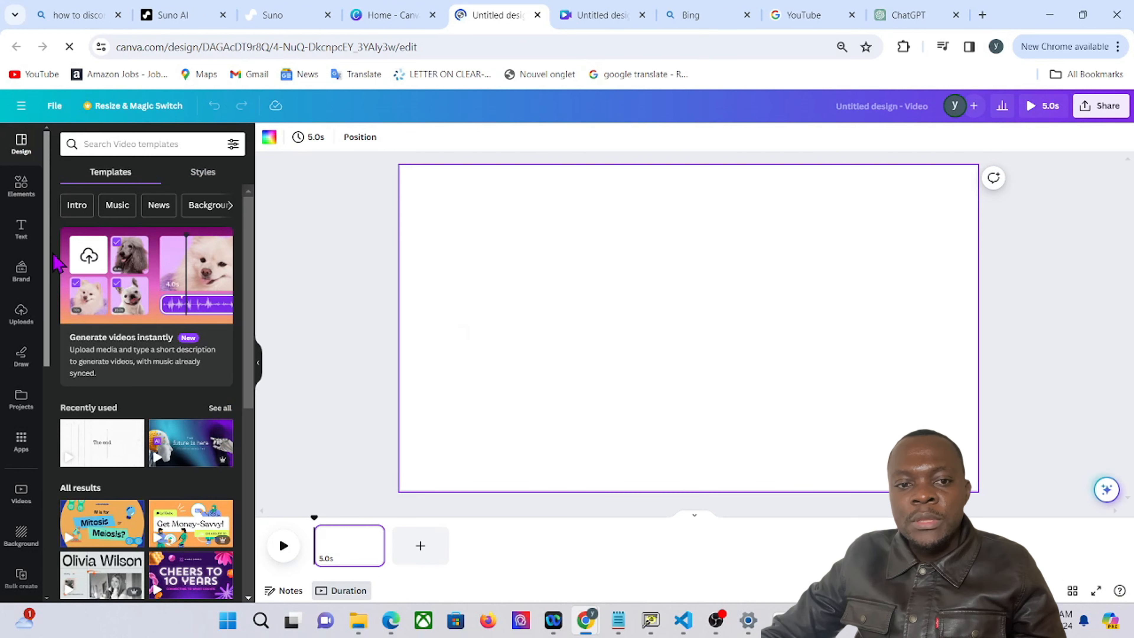
Step: Open the Magic Media app and select the whole prompt describing the empty cinematic pool scene
scroll(38, 316, "down", 10)
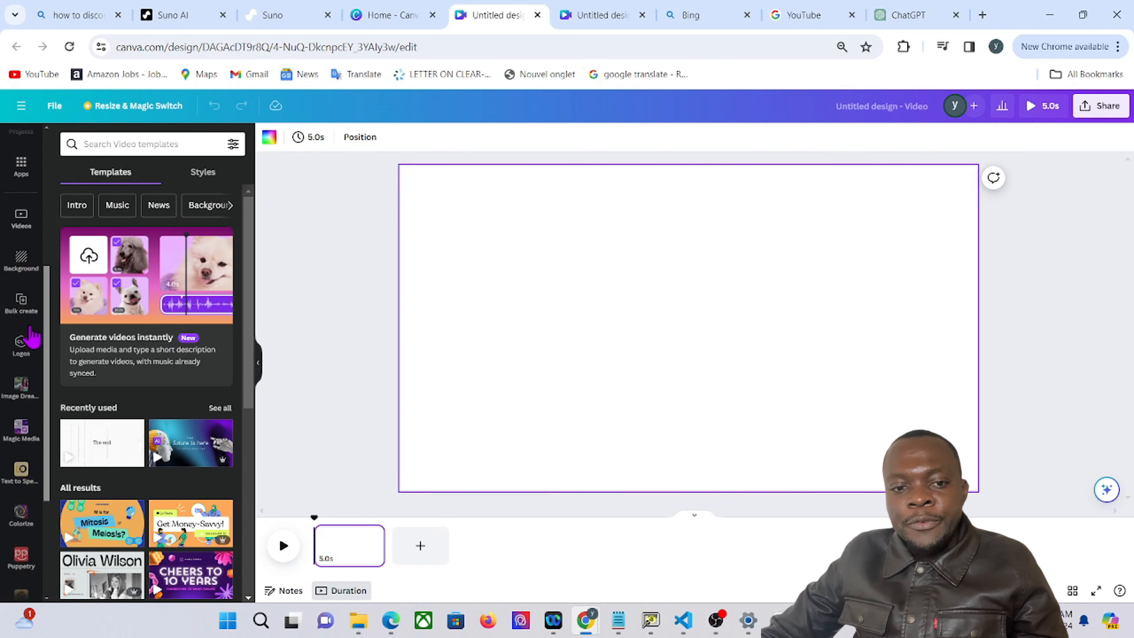
scroll(38, 353, "up", 5)
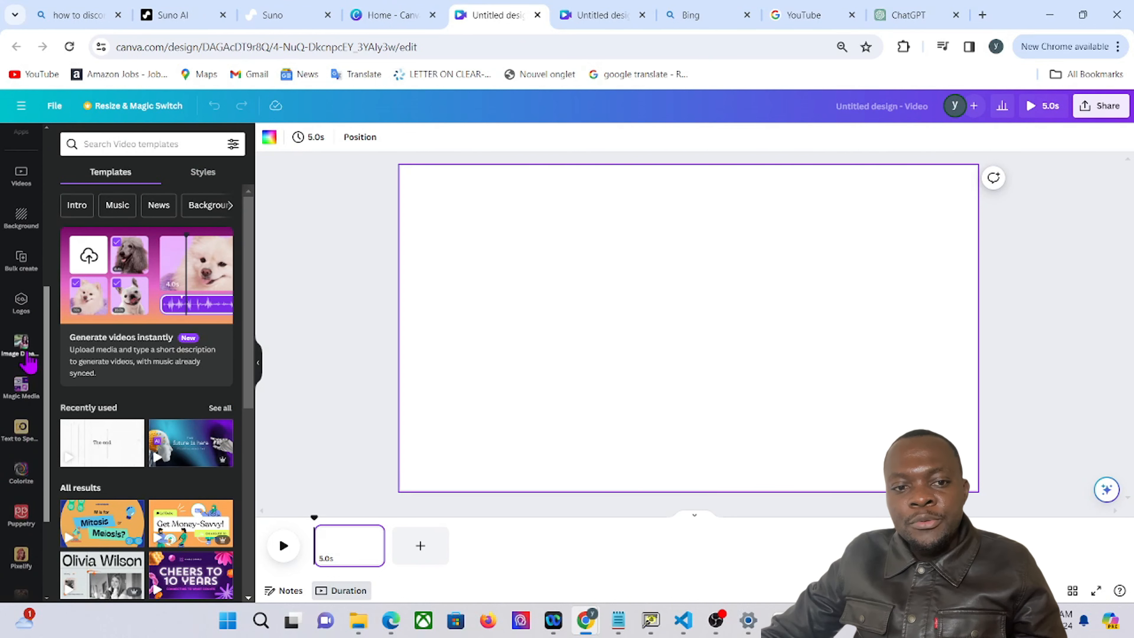
scroll(27, 352, "up", 3)
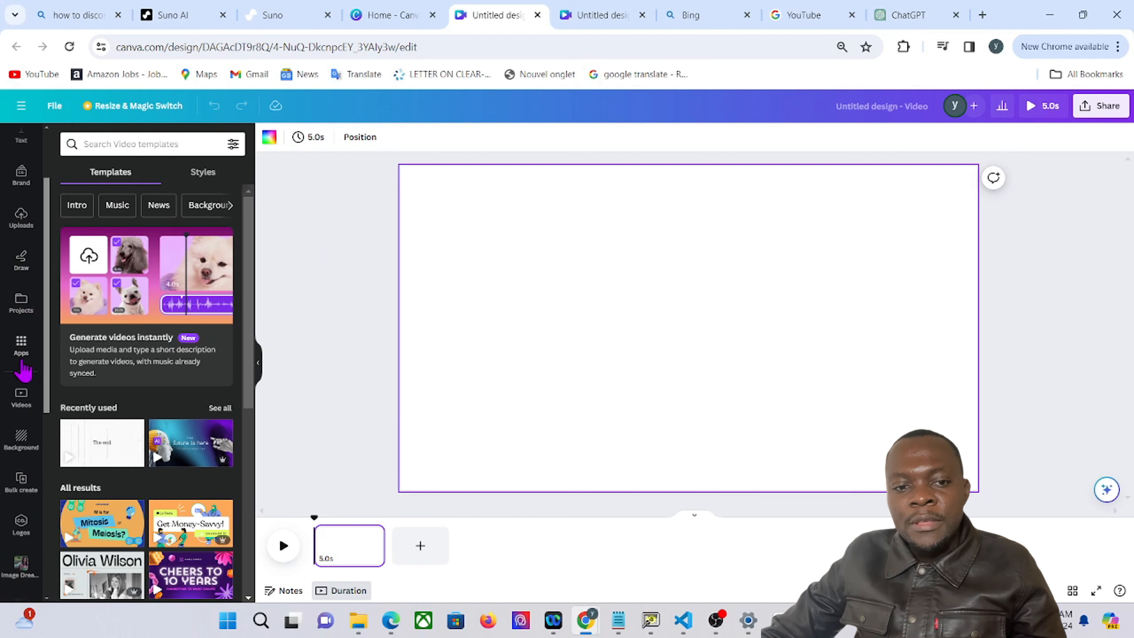
left_click(20, 351)
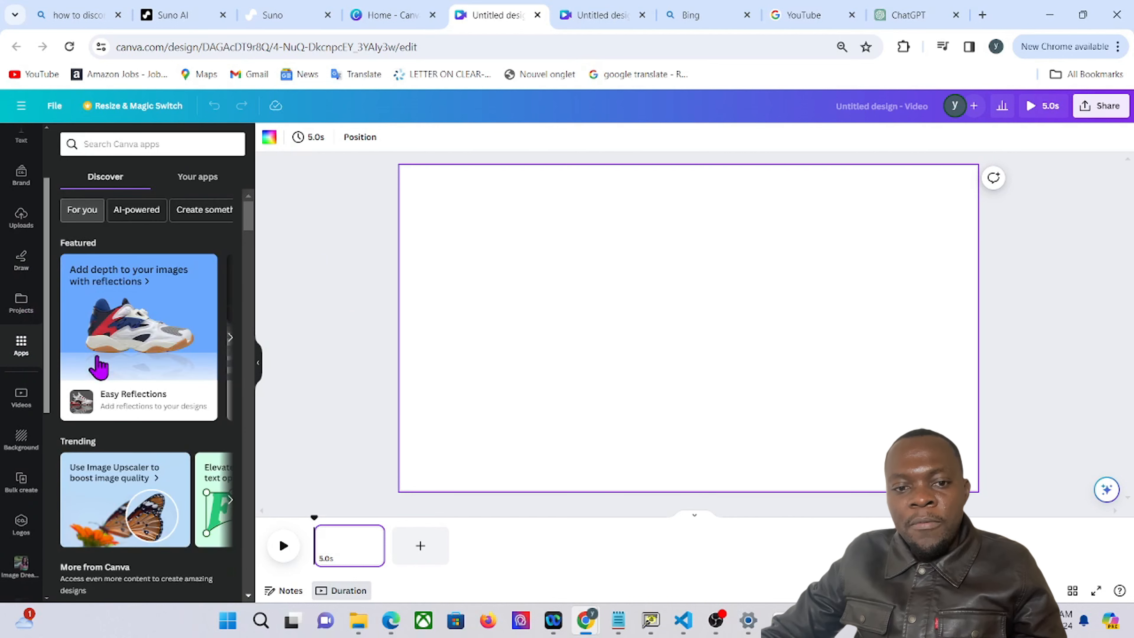
scroll(133, 380, "down", 2)
scroll(133, 382, "down", 5)
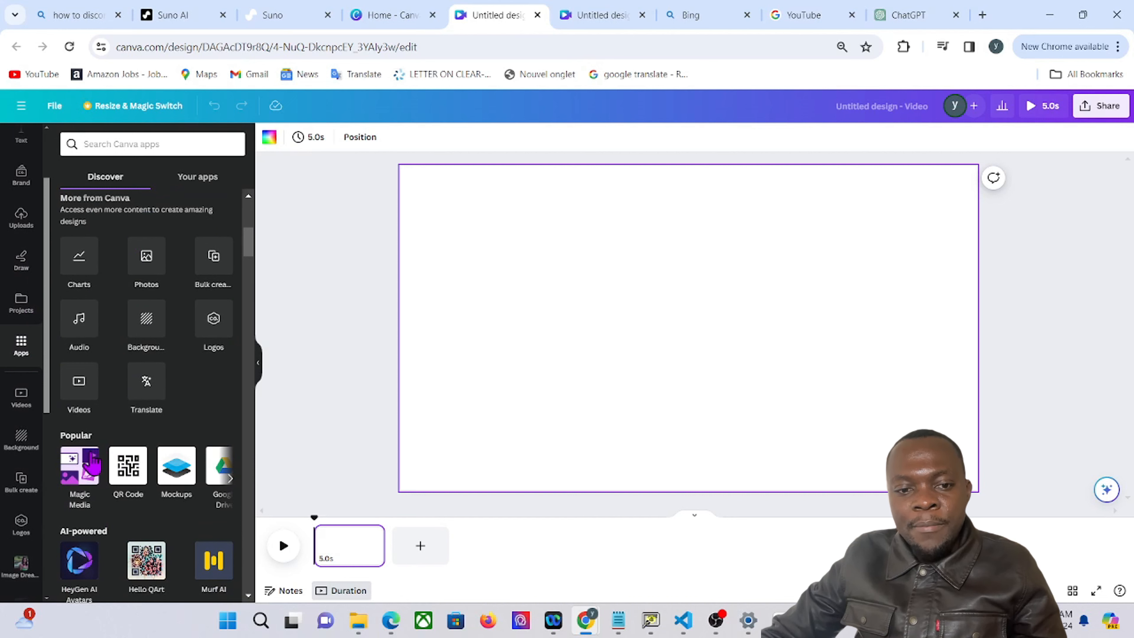
left_click(80, 467)
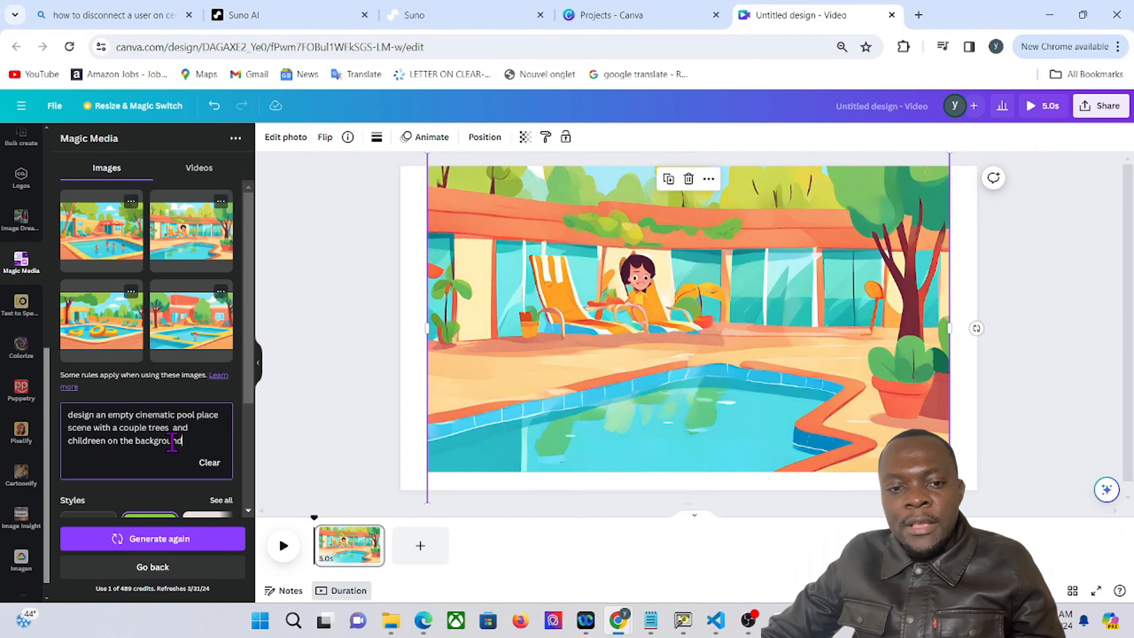
left_click_drag(183, 441, 67, 415)
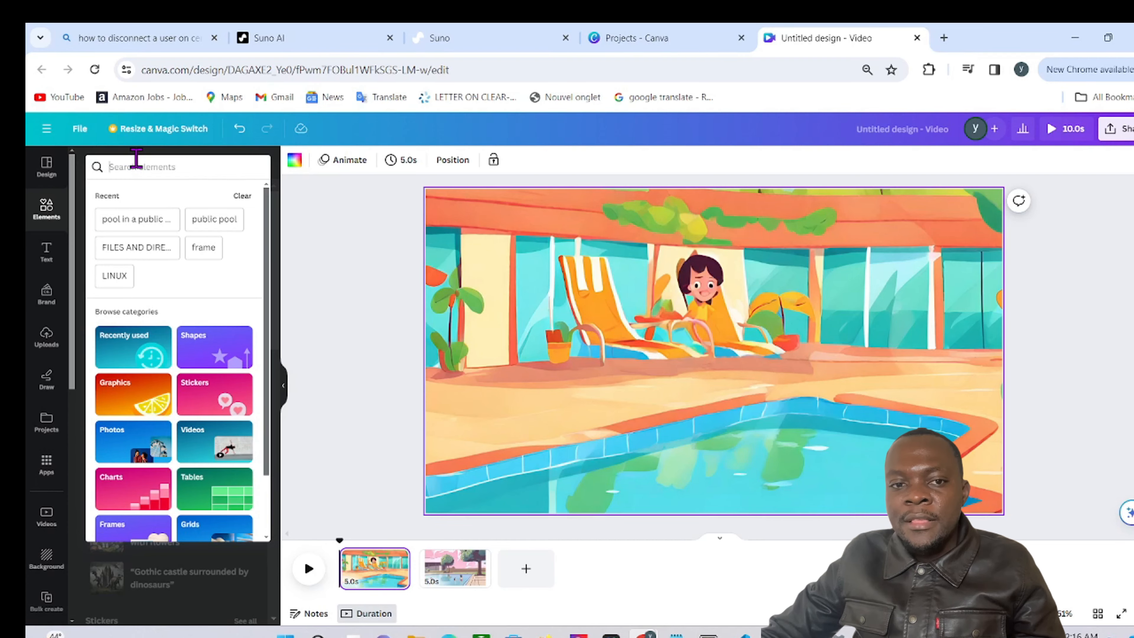
Step: Search the elements for "monkey swimming" and browse only the graphics results
type("monkey swimming")
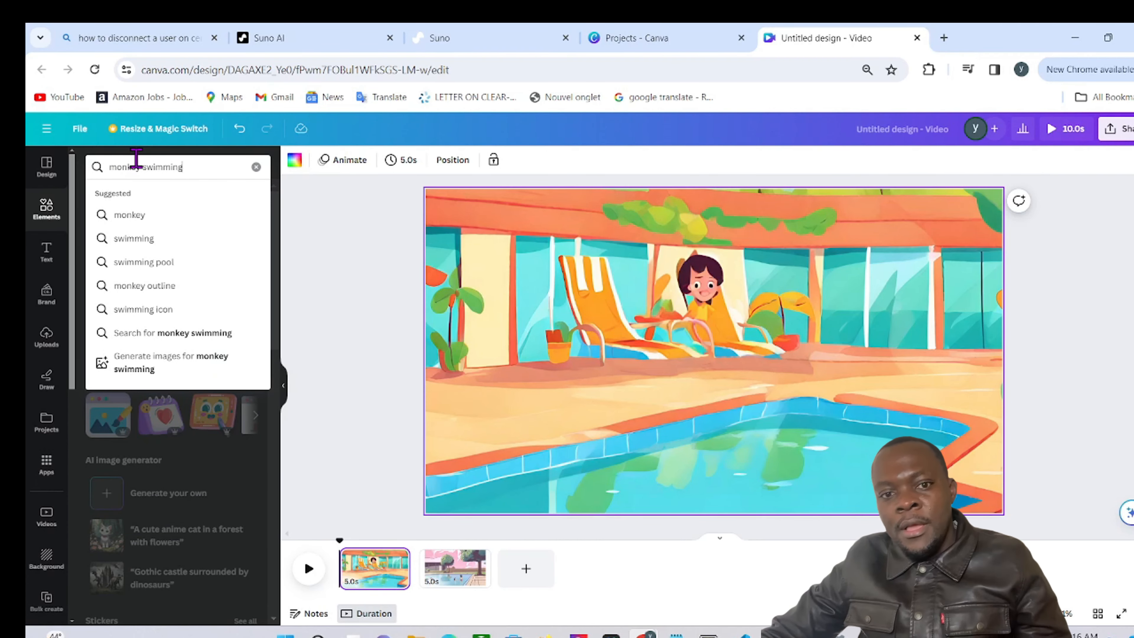
key("Return")
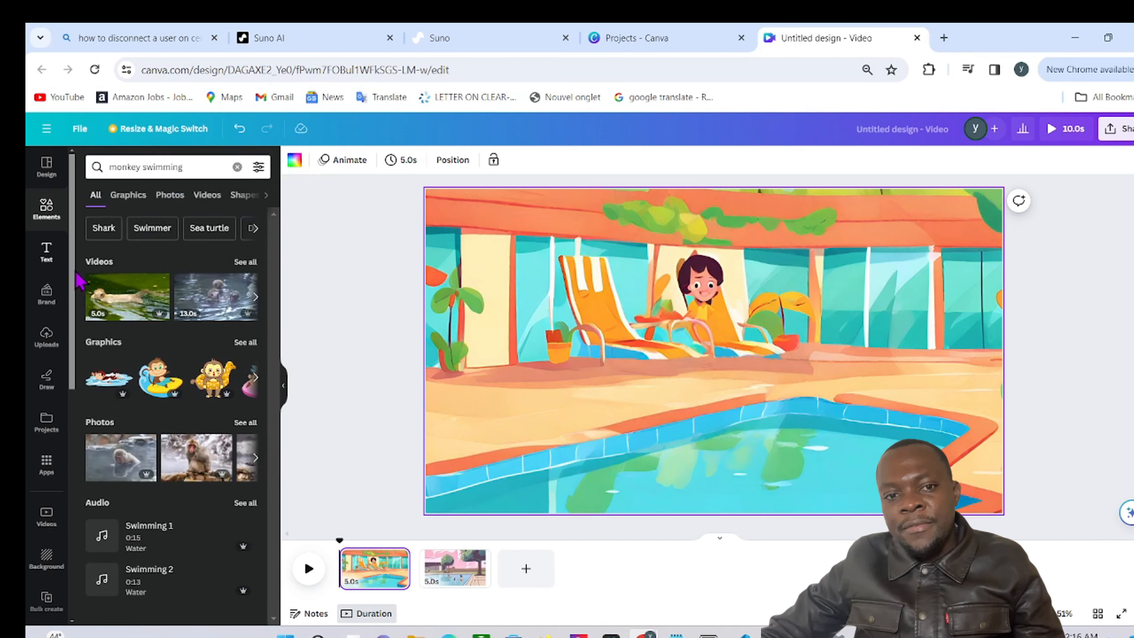
left_click(127, 197)
scroll(111, 482, "down", 3)
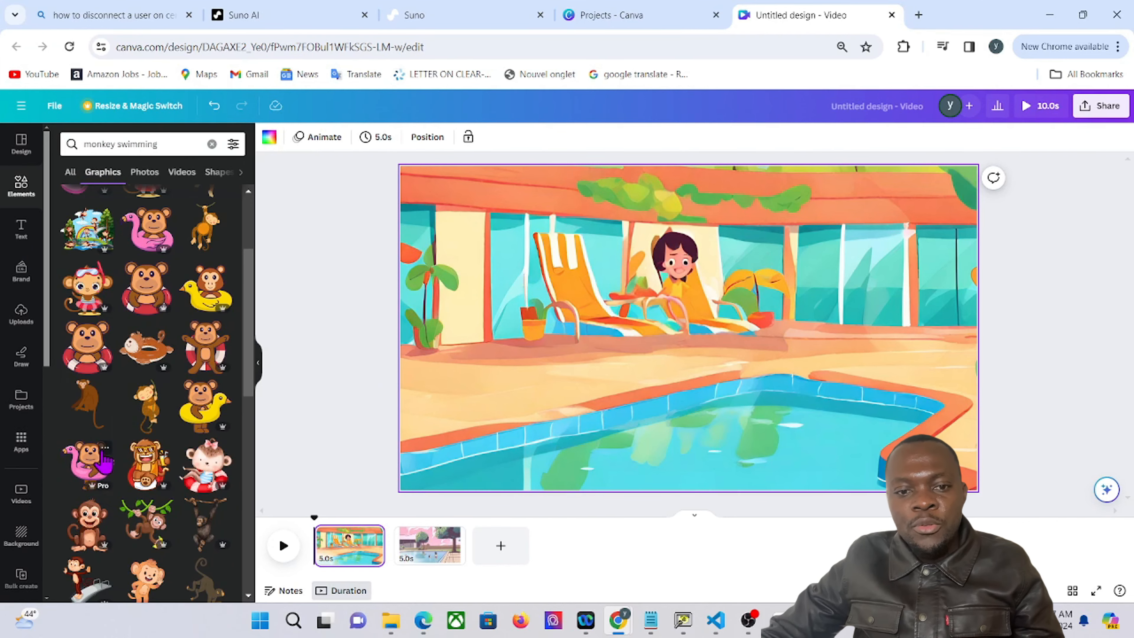
Step: Add the cute monkey with the pink flamingo buoy to the pool and browse more graphics like it
left_click(103, 457)
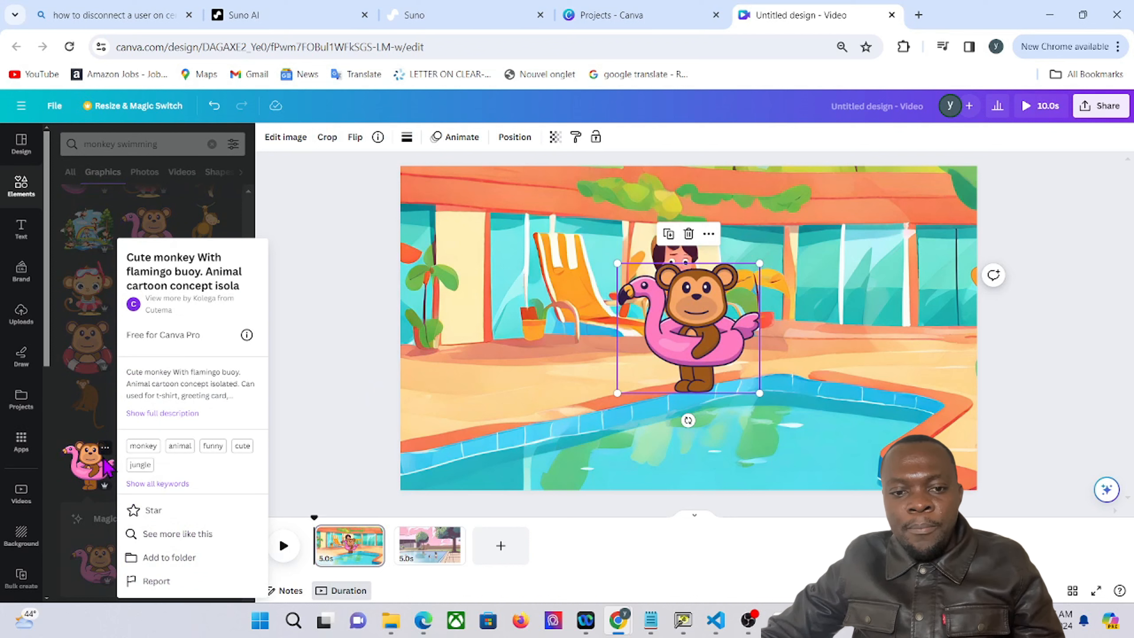
left_click(163, 534)
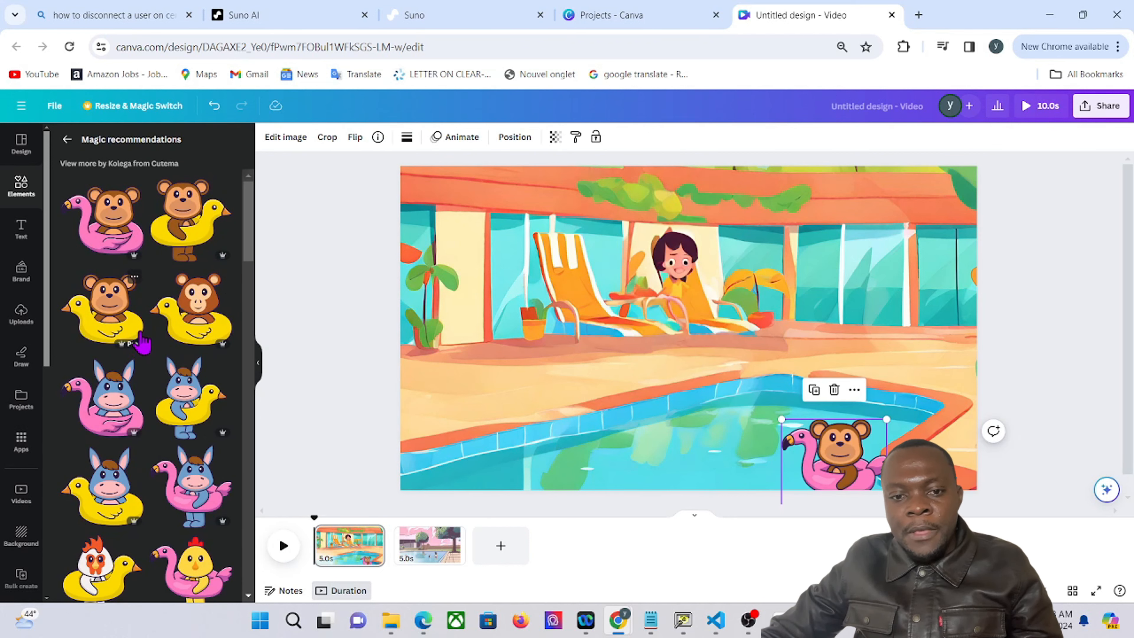
scroll(142, 342, "down", 2)
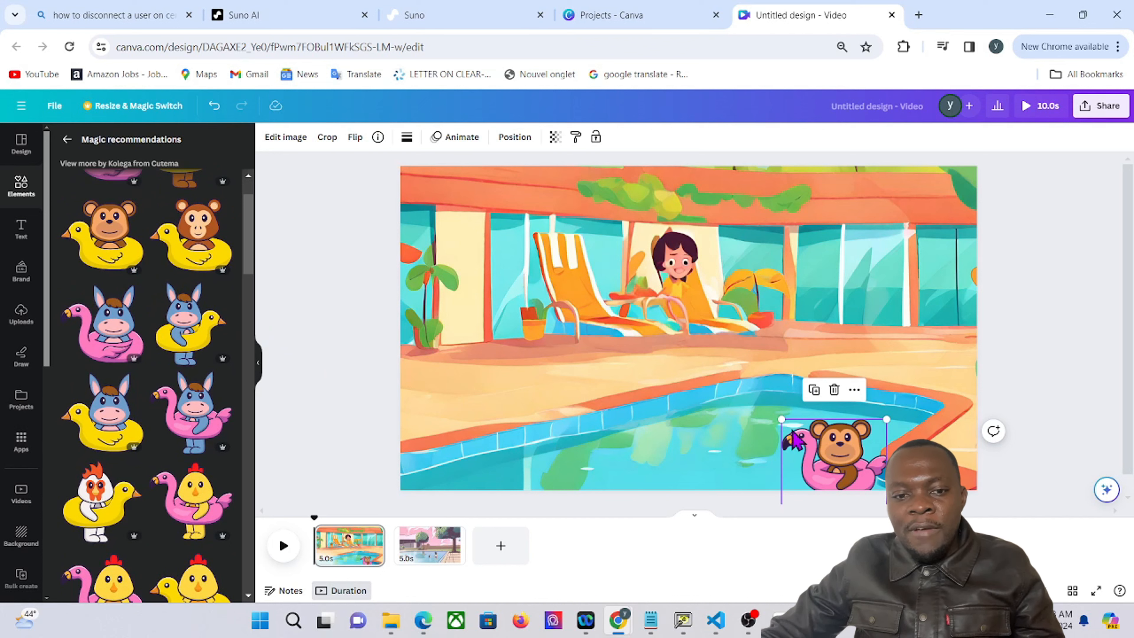
Step: Place a copy of the flamingo-buoy monkey beside the pool near the deck chairs and flip both monkeys horizontally
left_click_drag(794, 453, 507, 349)
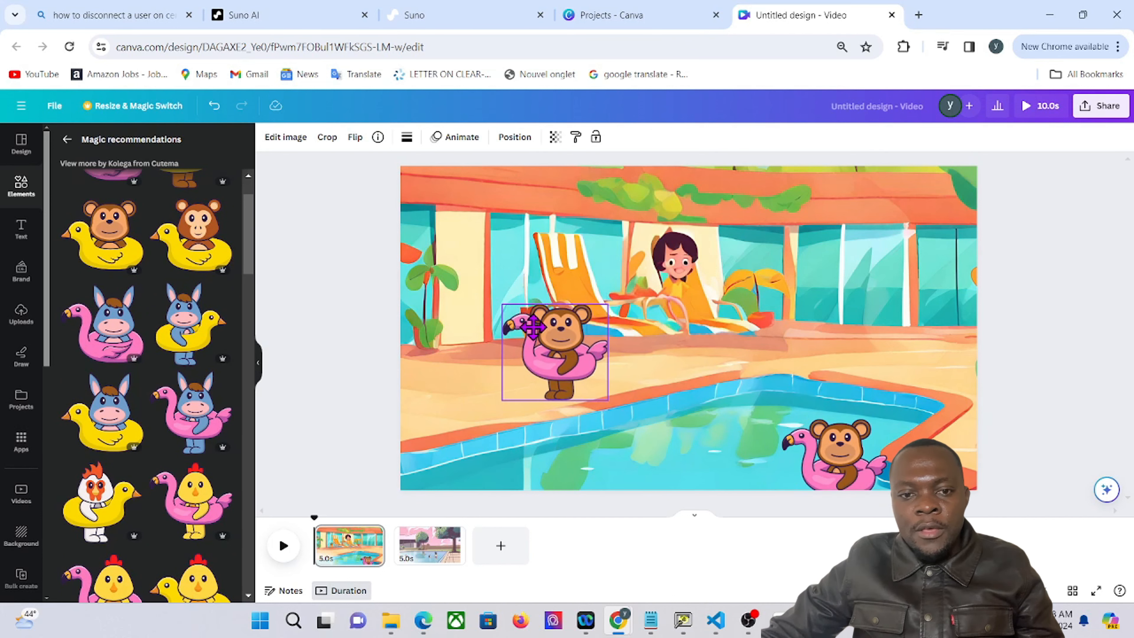
left_click(355, 136)
left_click(393, 168)
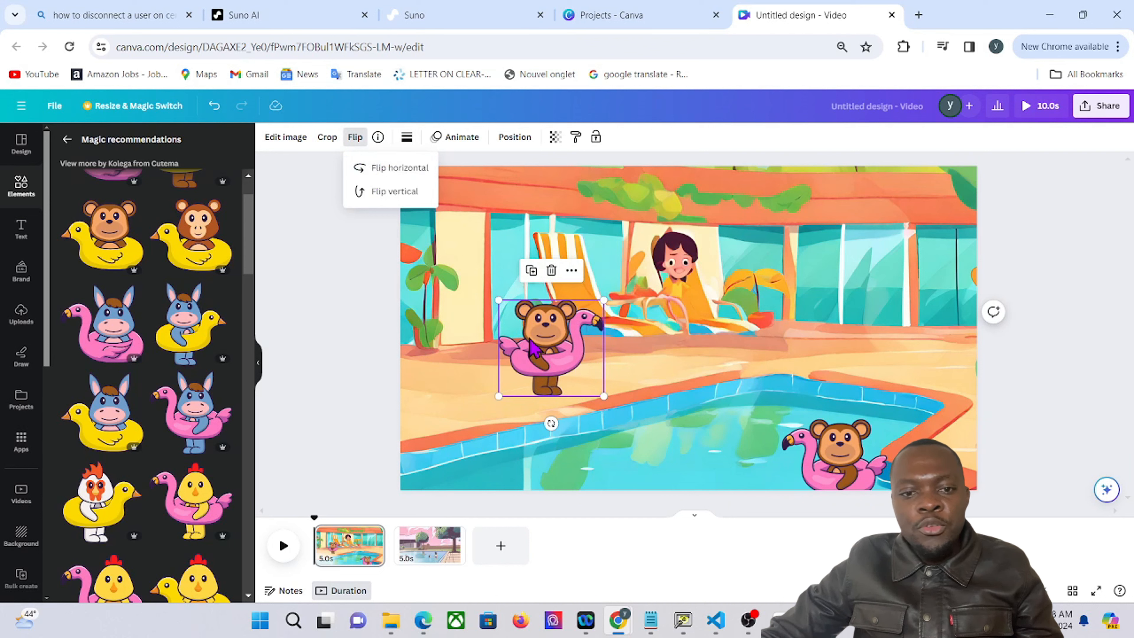
left_click(854, 476)
left_click(355, 137)
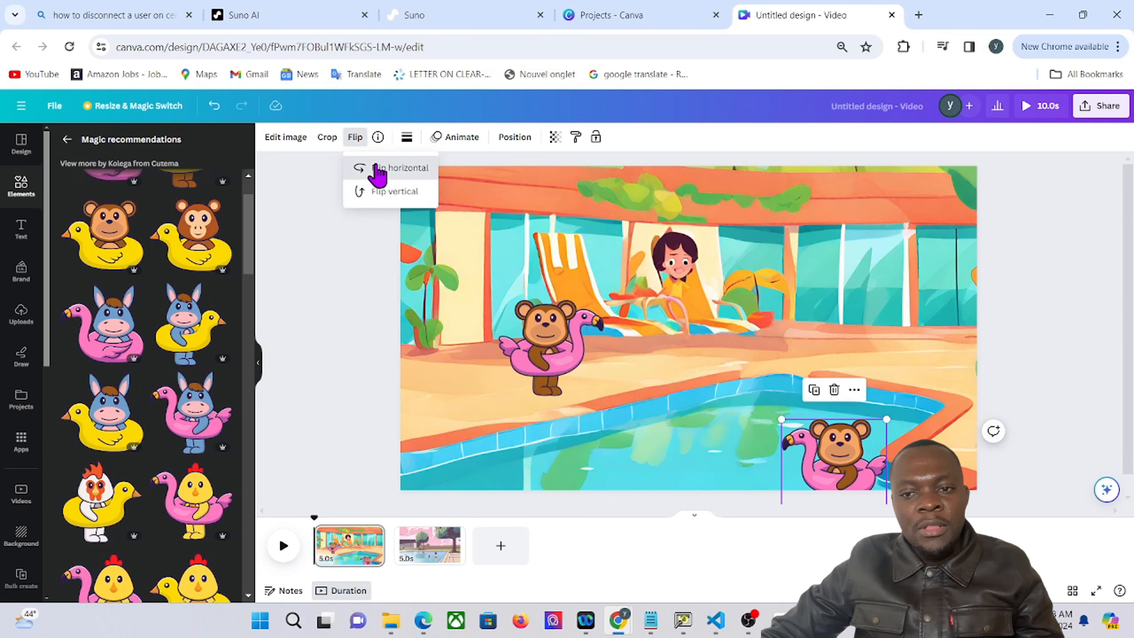
left_click(392, 167)
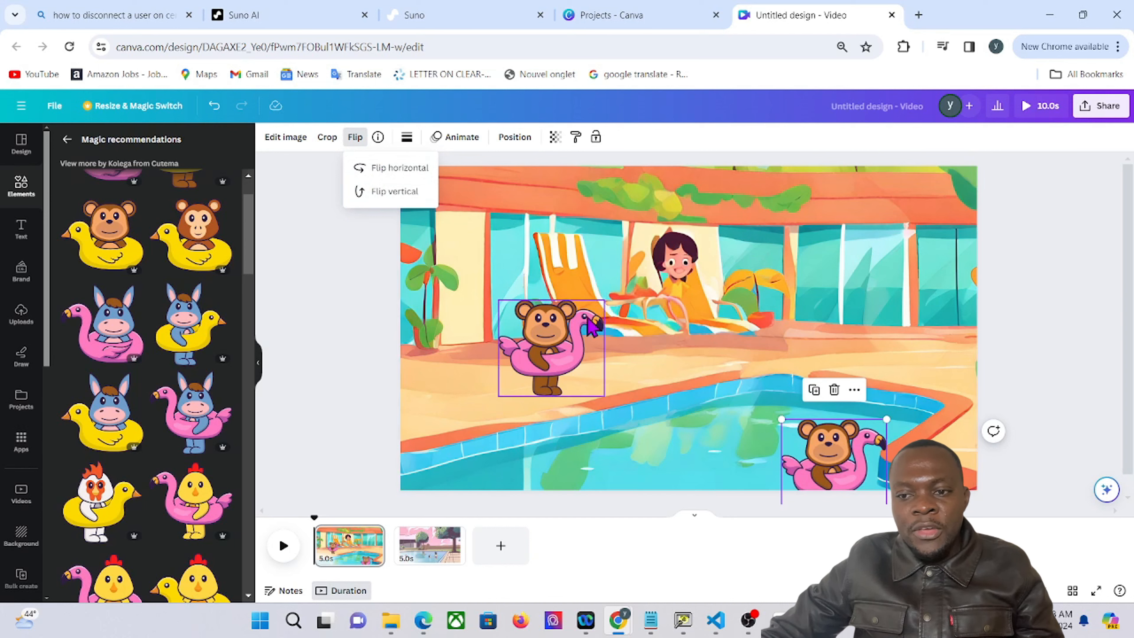
Step: Add the standing monkey with the yellow duck buoy from the recommendations to the pool scene
left_click(571, 346)
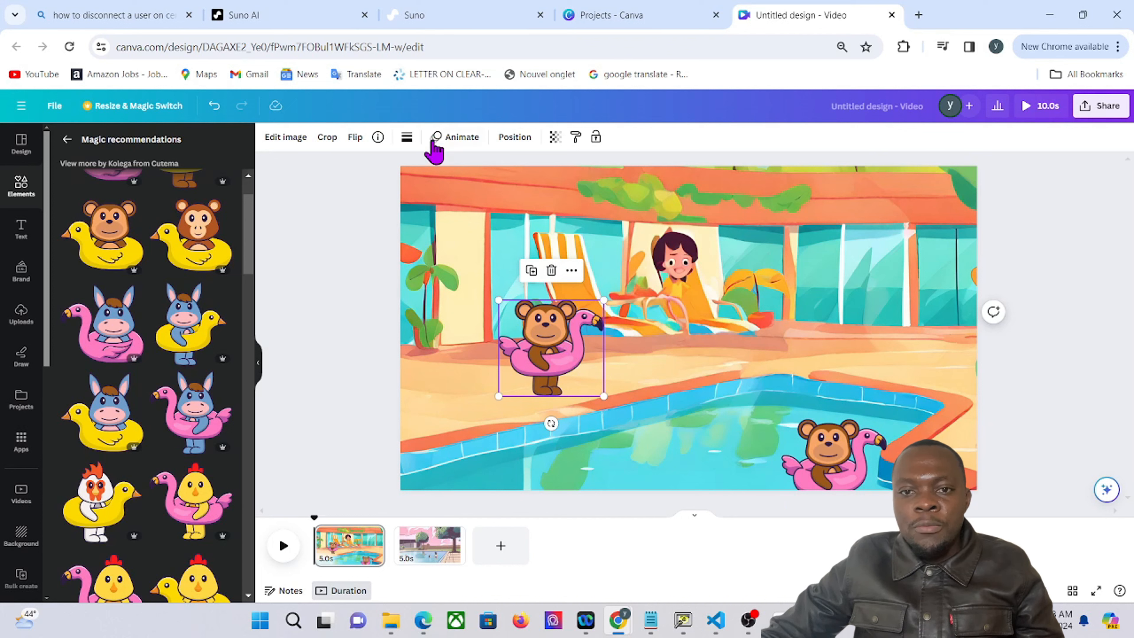
left_click(407, 139)
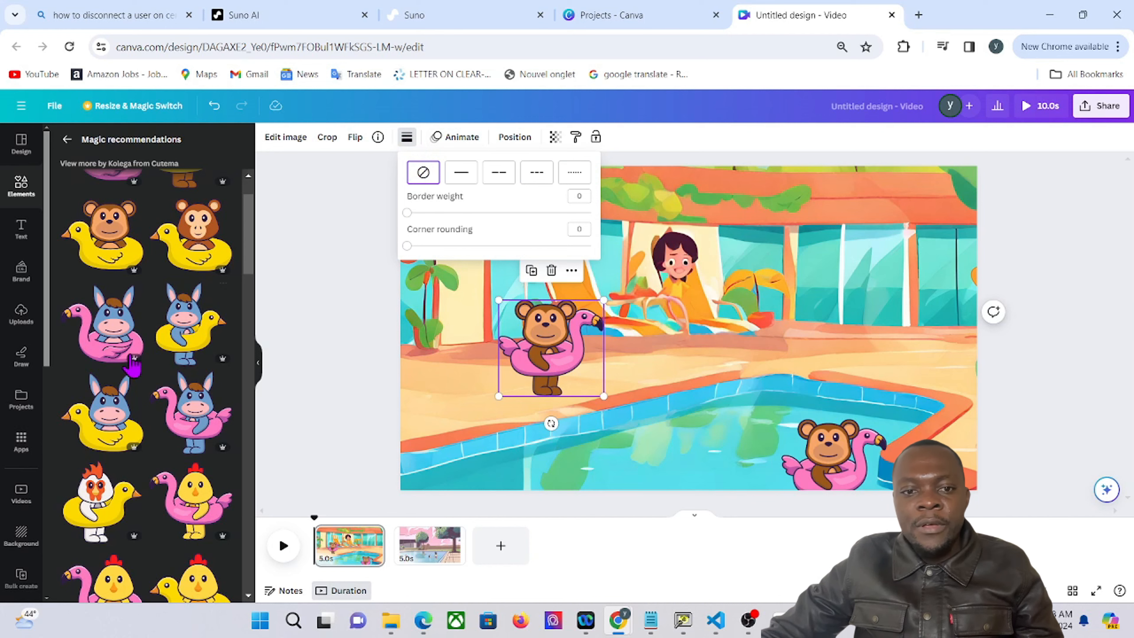
scroll(132, 371, "up", 2)
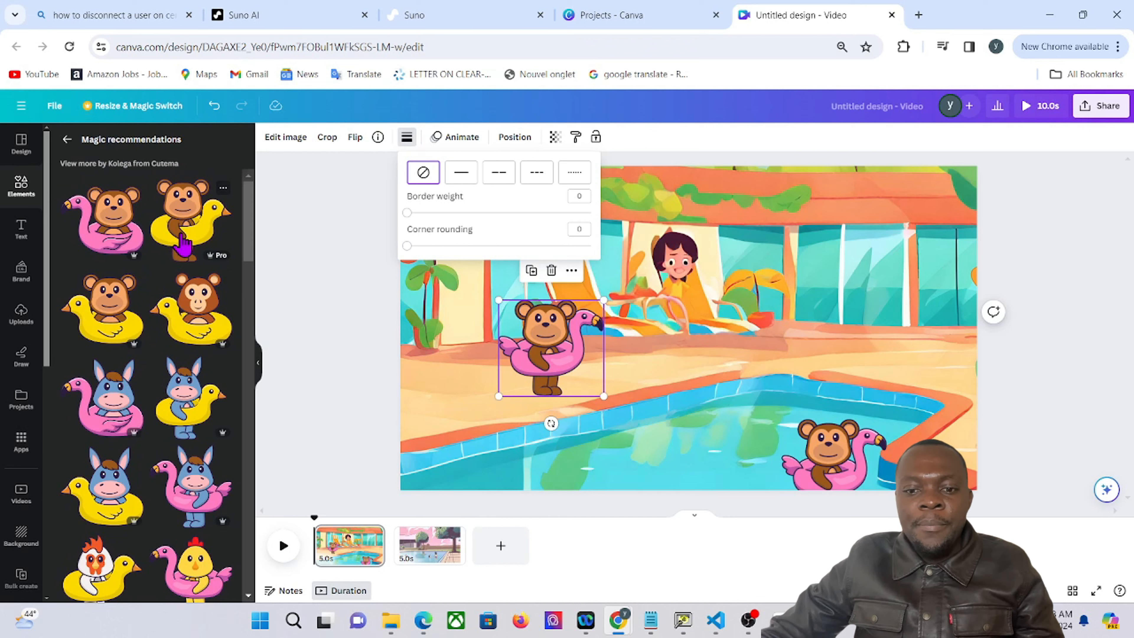
left_click(185, 241)
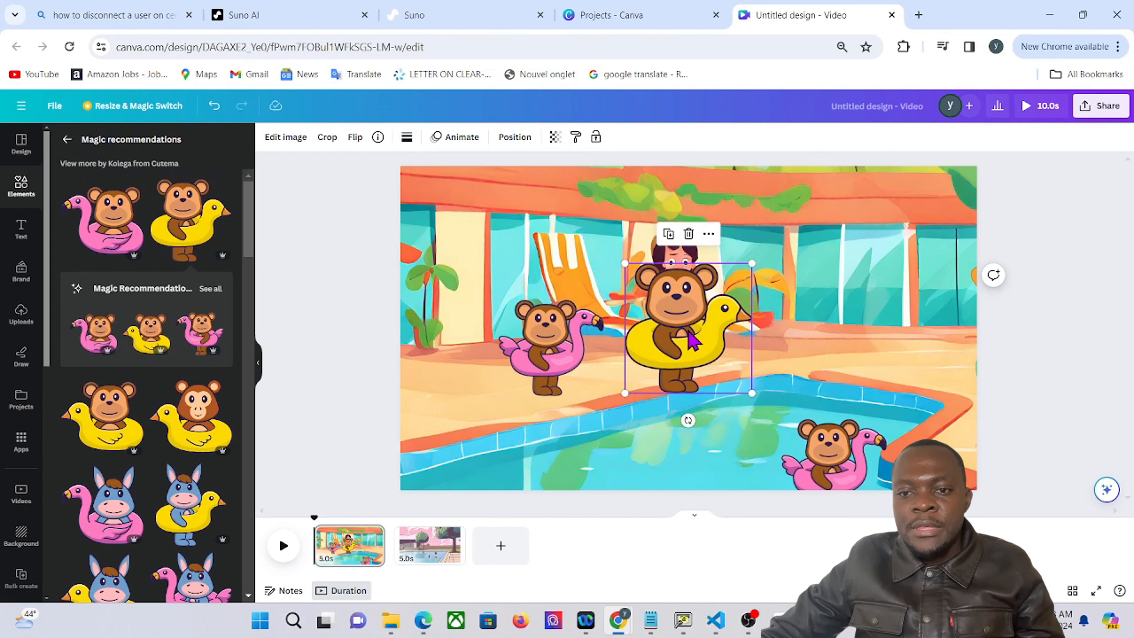
Step: Delete the monkey with the yellow duck buoy and move the poolside flamingo-buoy monkey to the scene's left edge
key("Delete")
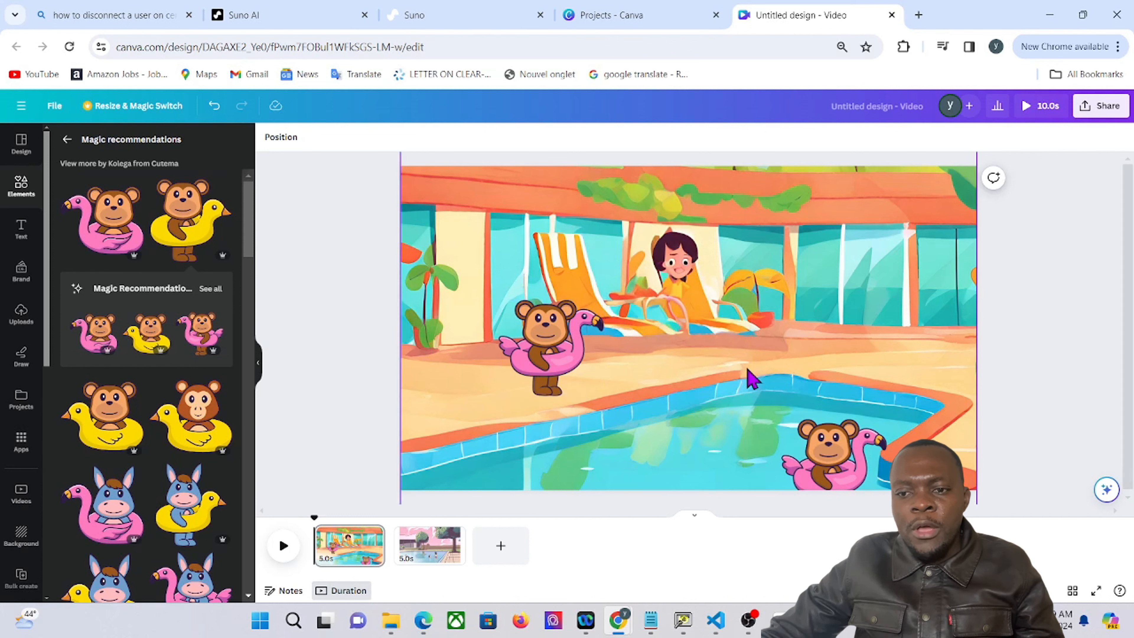
left_click(547, 346)
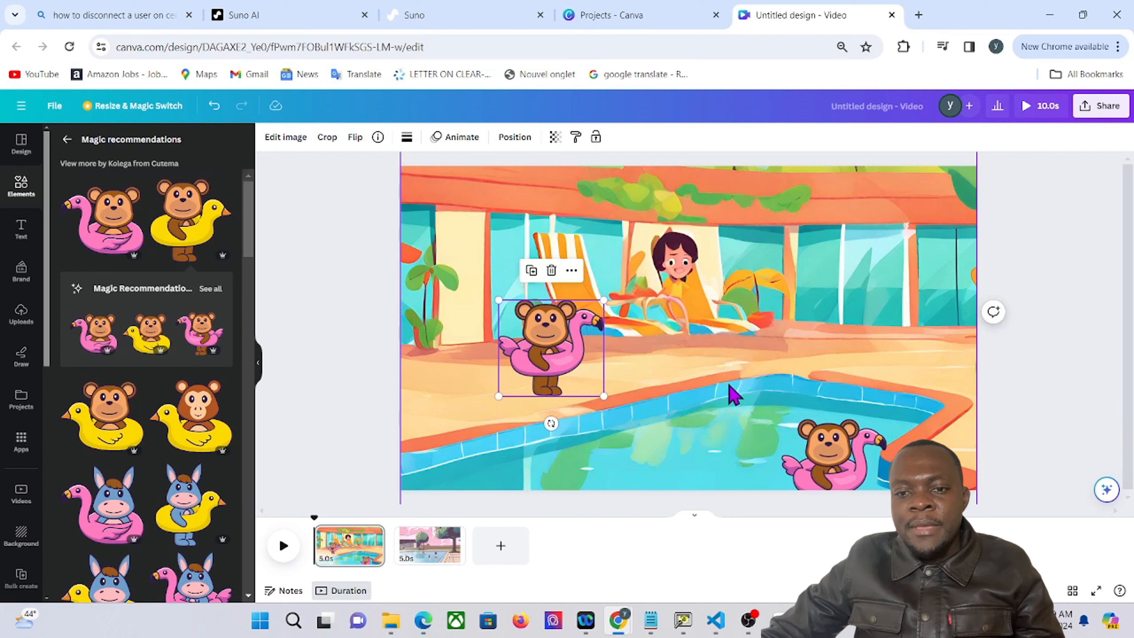
left_click_drag(526, 372, 432, 343)
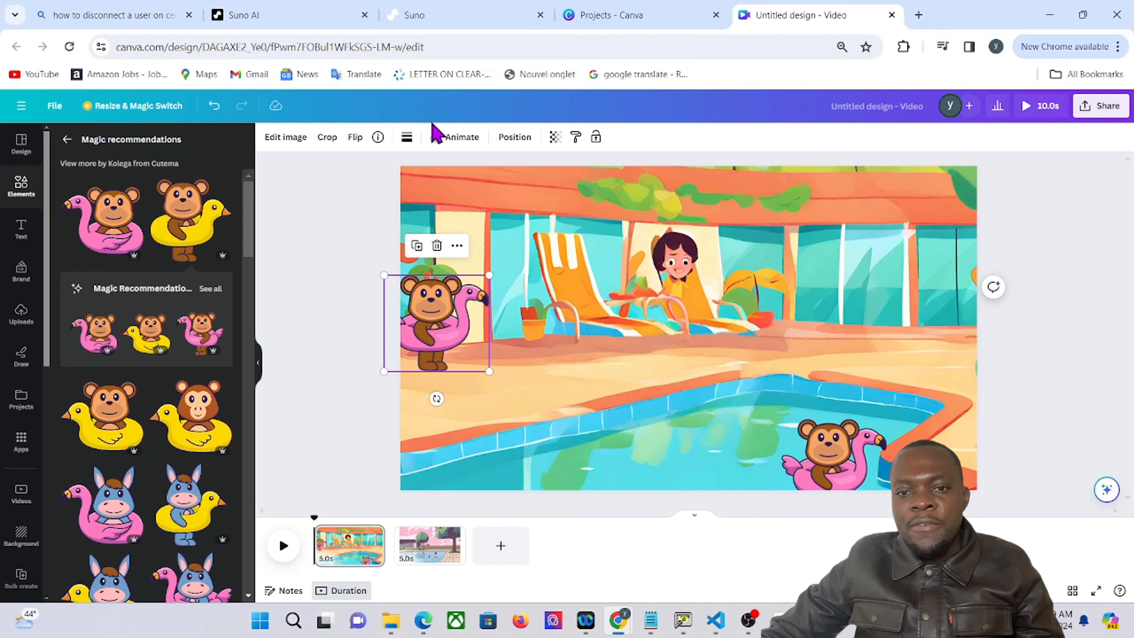
Step: Create custom animation paths: the poolside monkey hops past the deck chairs into the pool, and the pool monkey bobs slightly in place
left_click(456, 137)
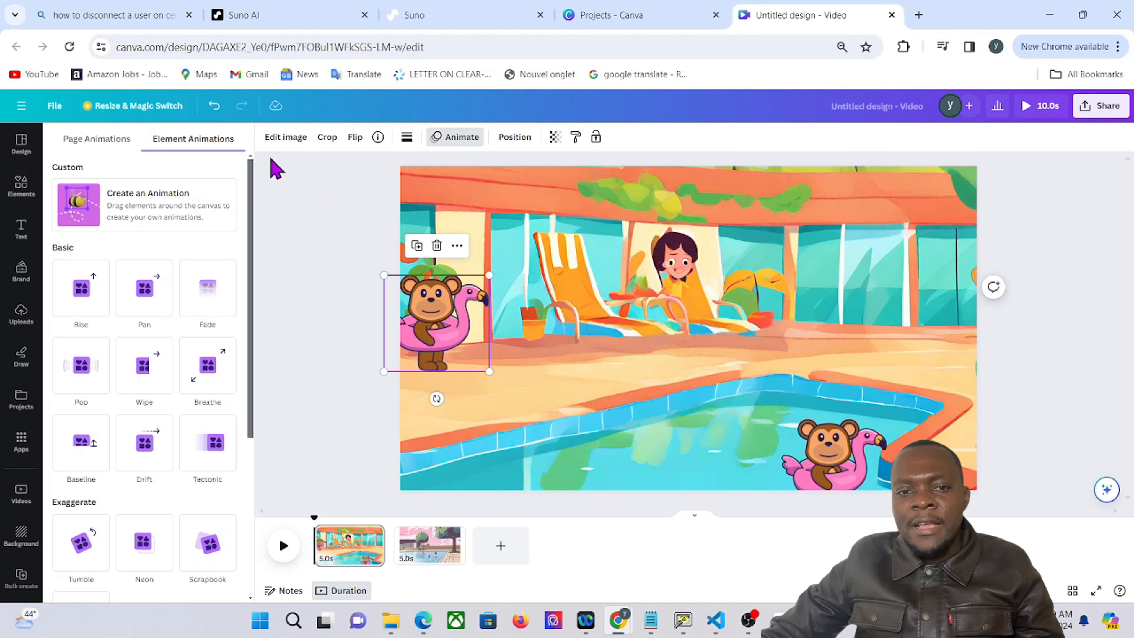
left_click(98, 215)
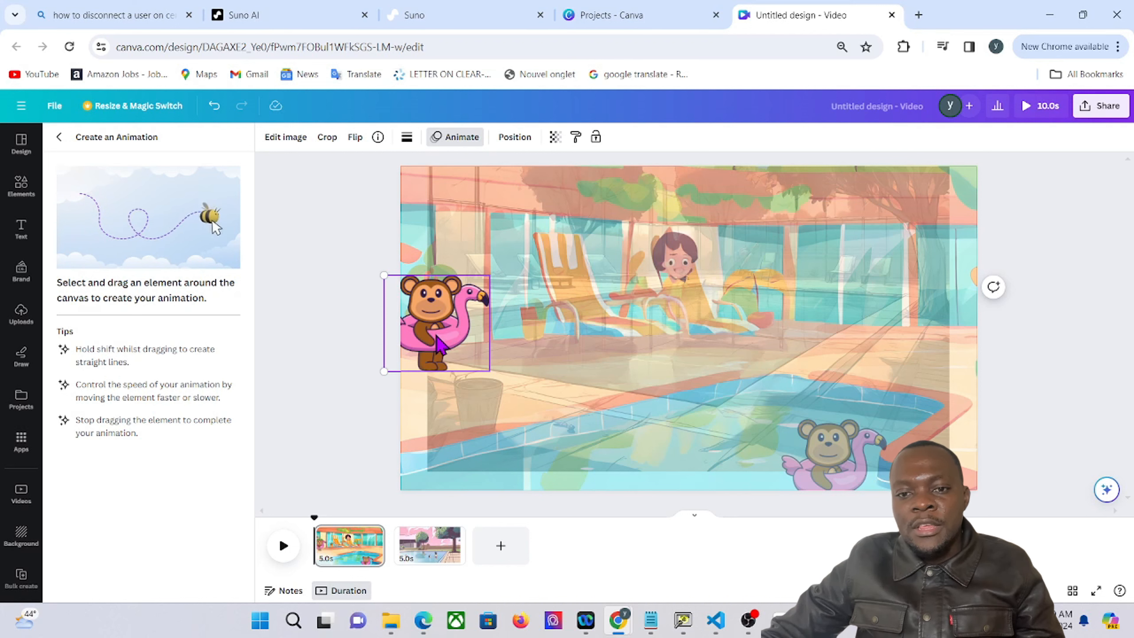
mouse_move(439, 346)
left_mouse_down()
mouse_move(509, 345)
mouse_move(527, 330)
mouse_move(554, 340)
mouse_move(551, 352)
mouse_move(561, 336)
mouse_move(611, 344)
mouse_move(603, 366)
mouse_move(614, 350)
mouse_move(631, 379)
mouse_move(698, 387)
mouse_move(742, 477)
left_mouse_up()
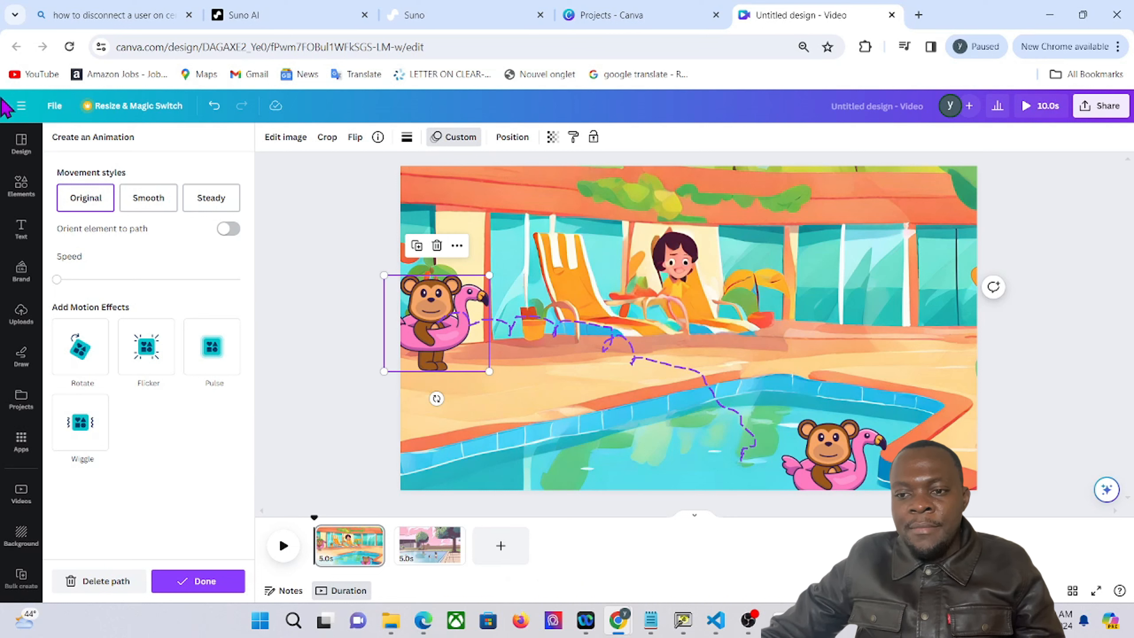
left_click(846, 476)
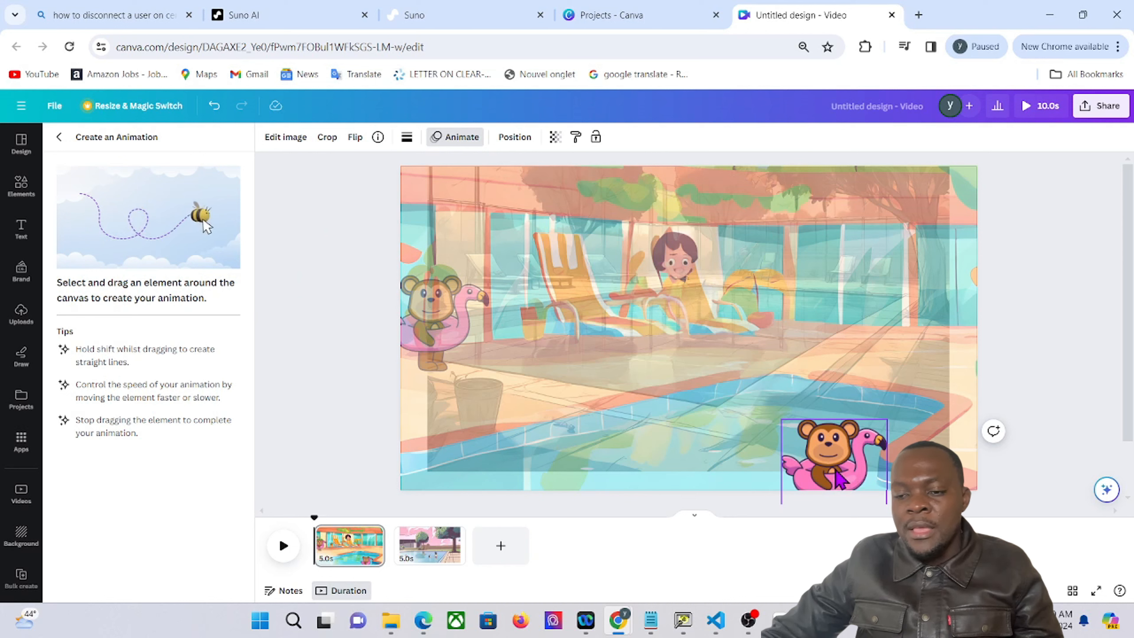
left_click_drag(835, 472, 846, 482)
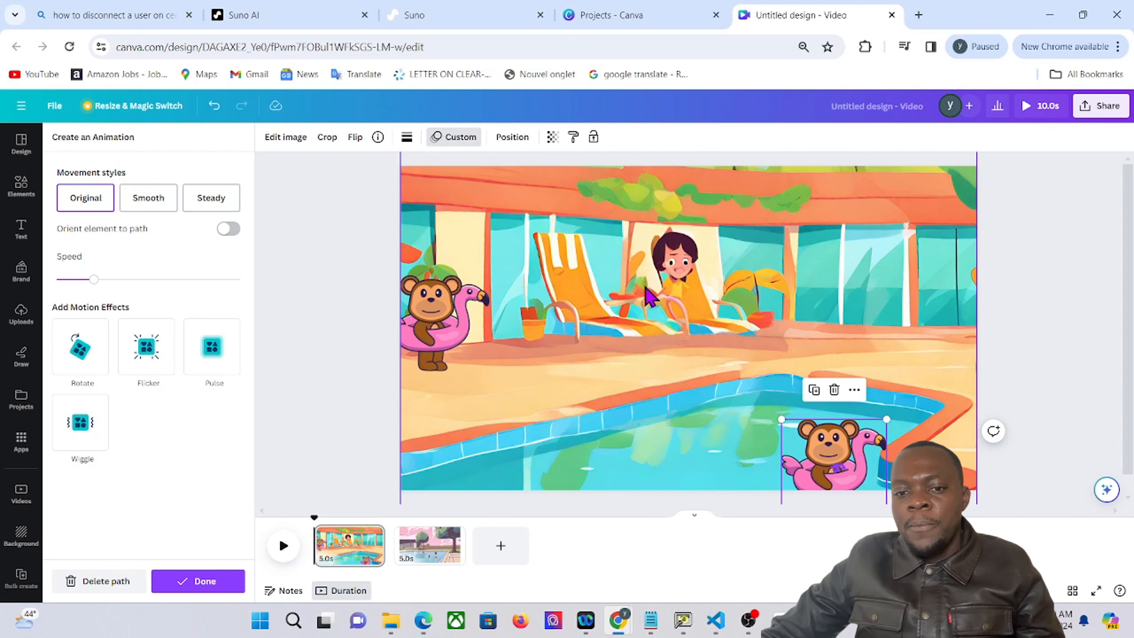
Step: Delete the second page with the pink-sky pool and preview the animated monkey scene
left_click(428, 555)
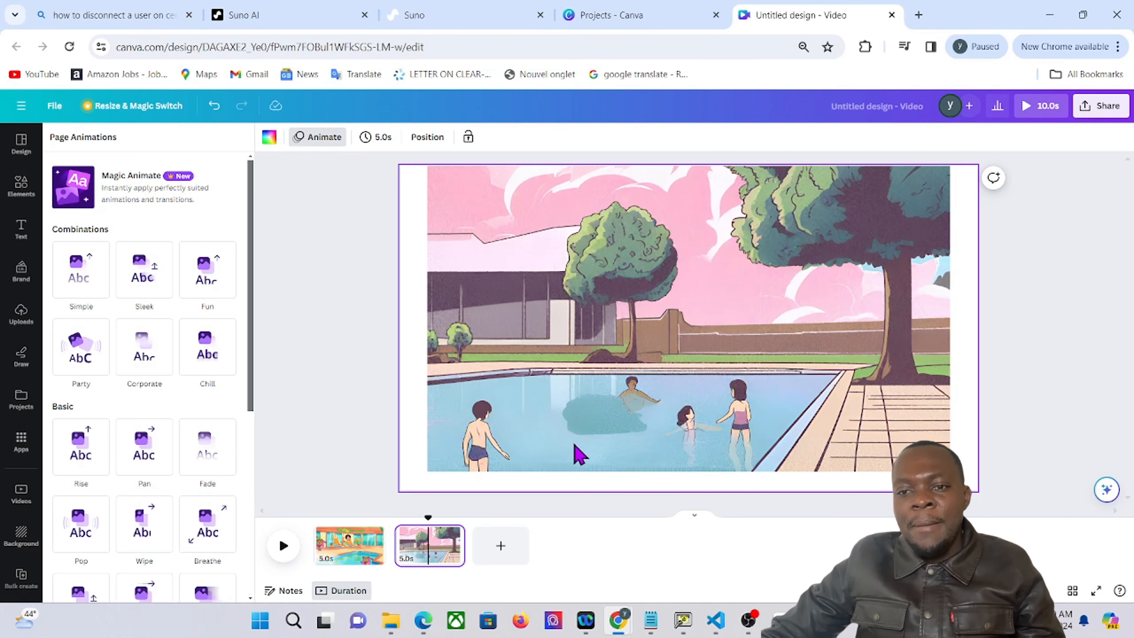
key("Delete")
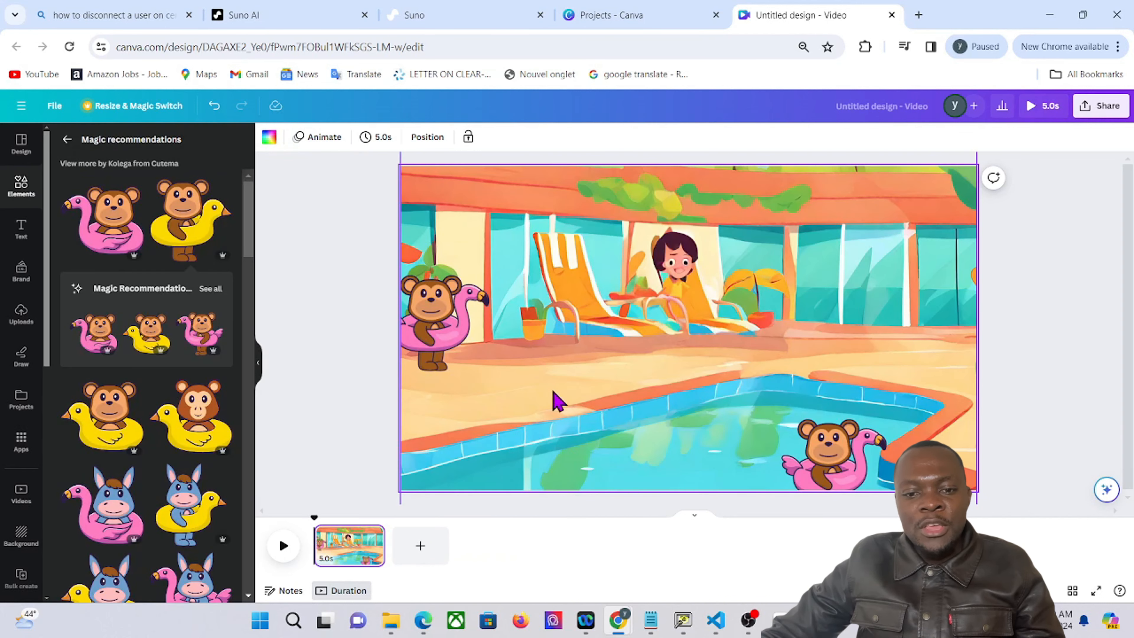
left_click(284, 547)
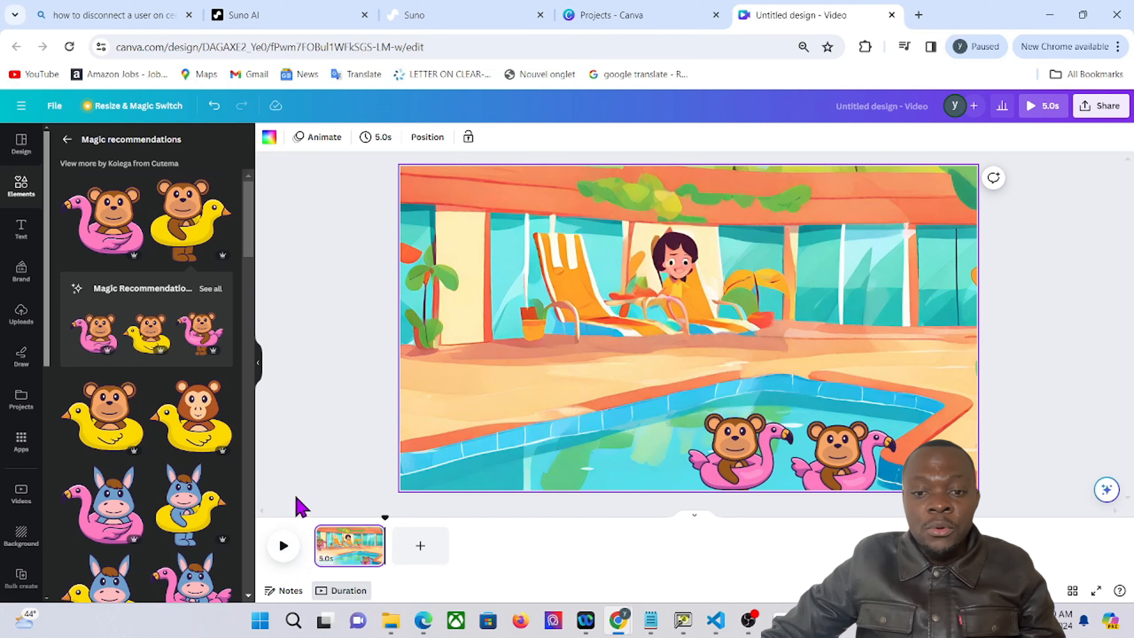
Step: Replace the soundtrack with the uploaded audio "counting to 5.mp3", starting at the beginning of the video, and preview it
left_click(17, 322)
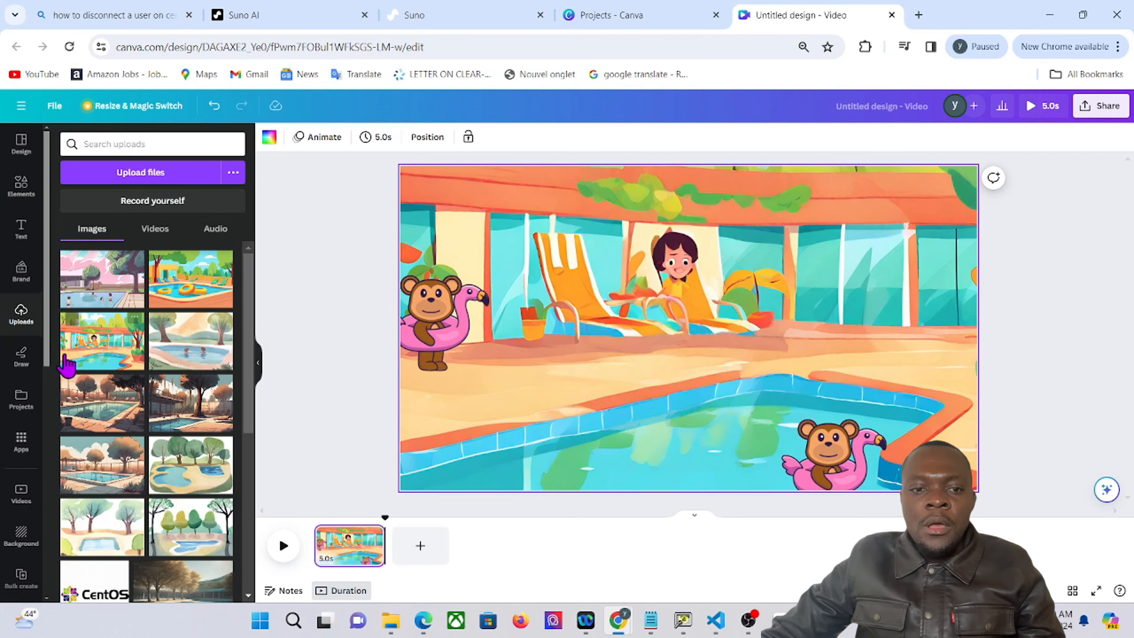
scroll(27, 393, "down", 2)
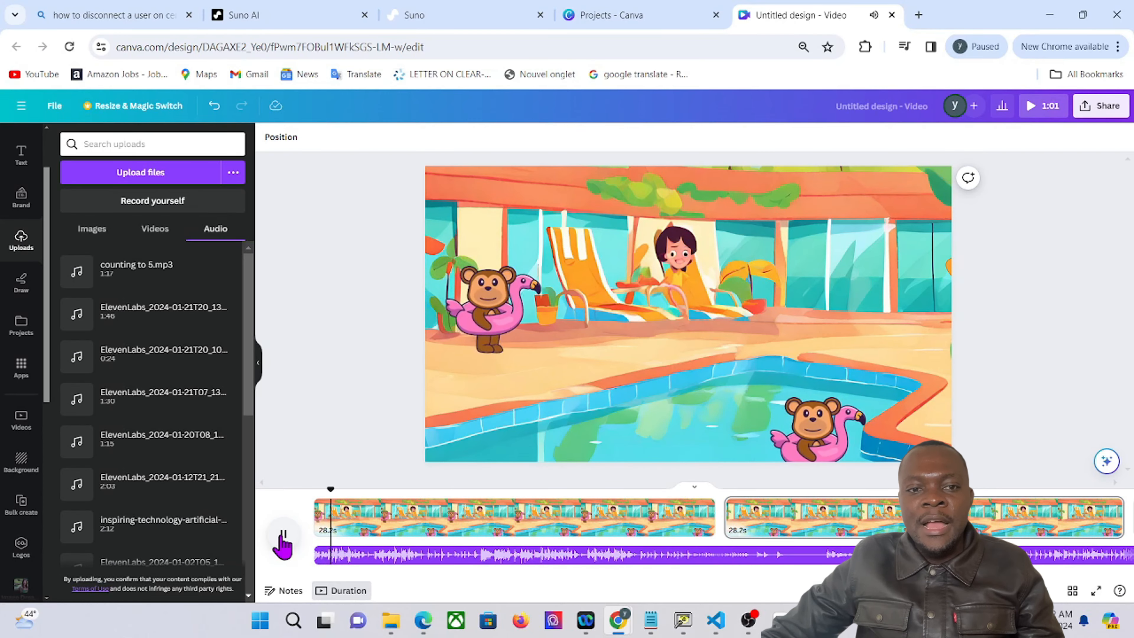
left_click(432, 559)
key("Delete")
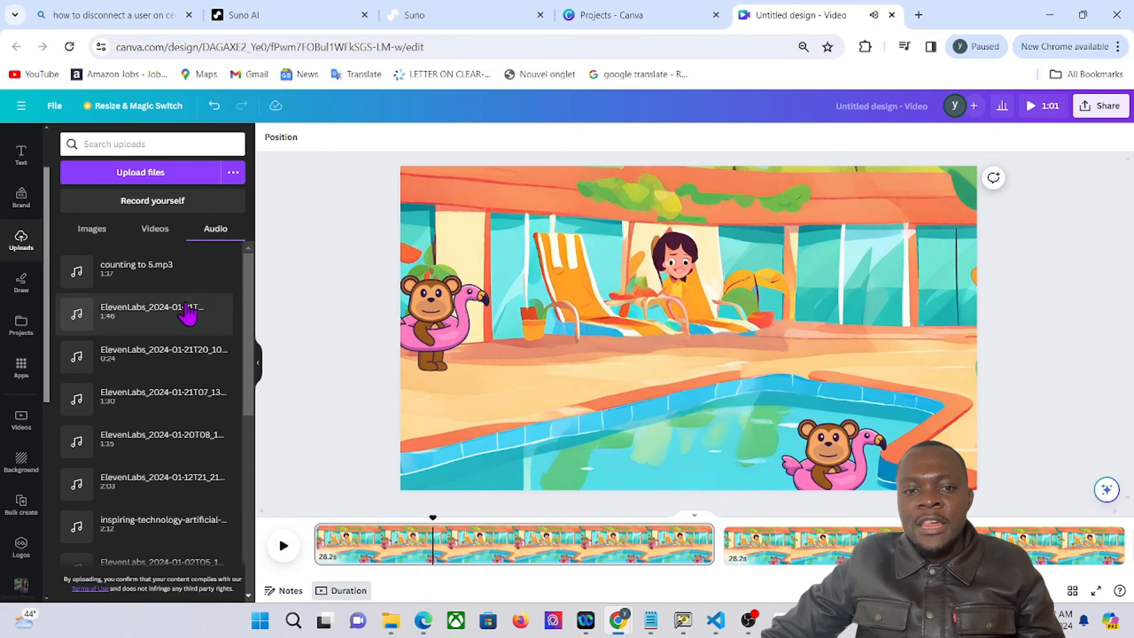
left_click_drag(128, 276, 317, 556)
left_click(282, 530)
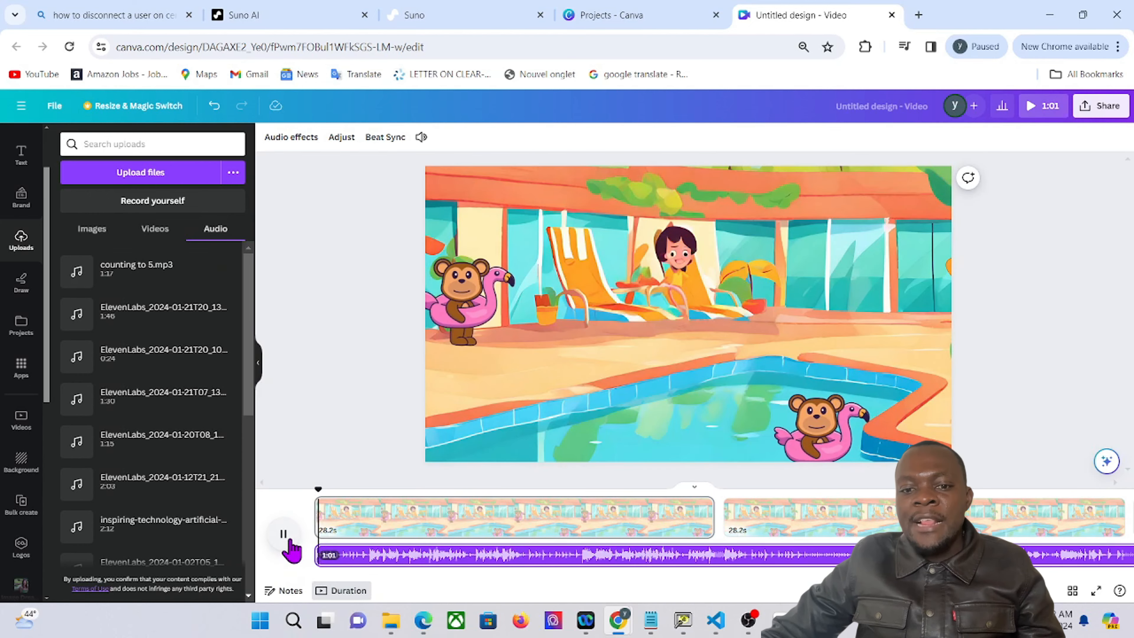
left_click(285, 536)
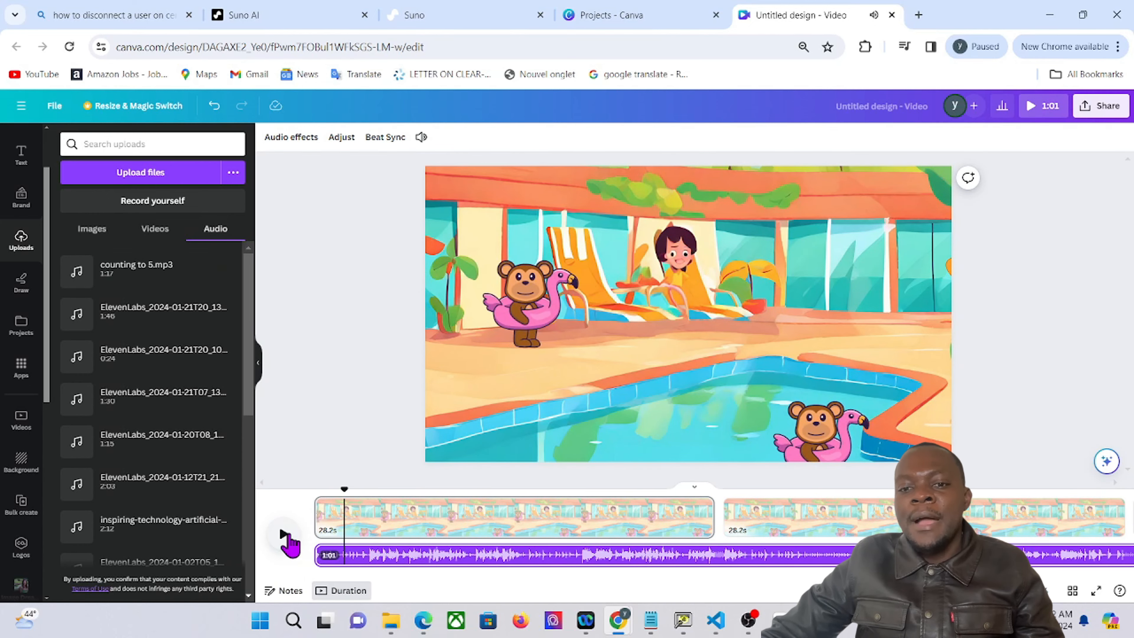
Step: Remove the poolside monkey from the first page so only the pool monkey remains, and play the video from the start
left_click(524, 321)
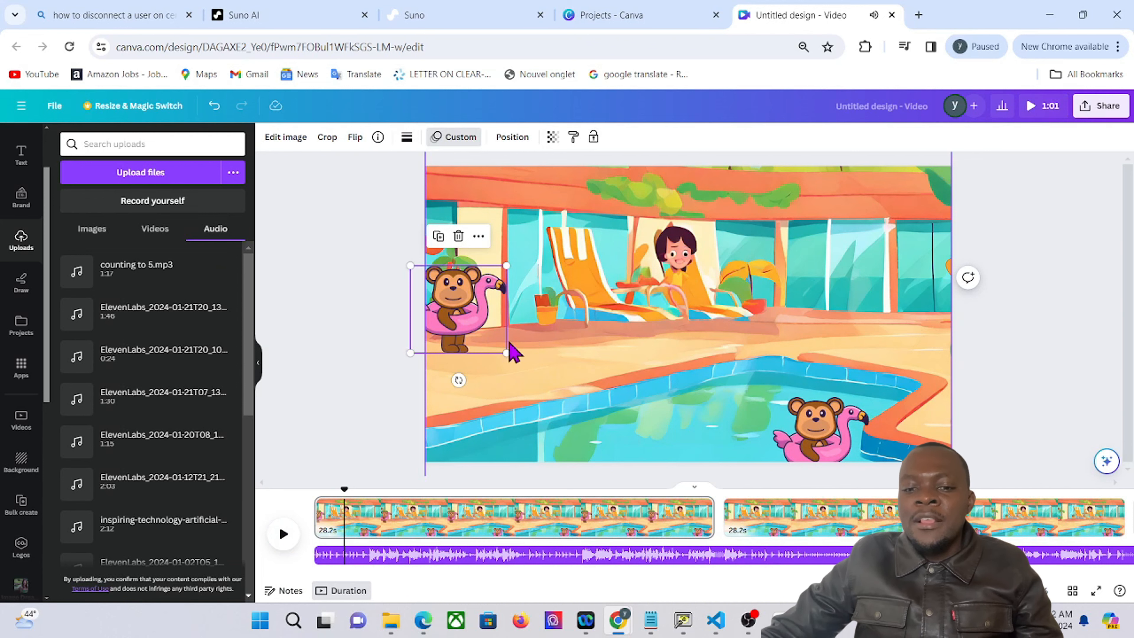
key("Delete")
left_click_drag(348, 493, 309, 496)
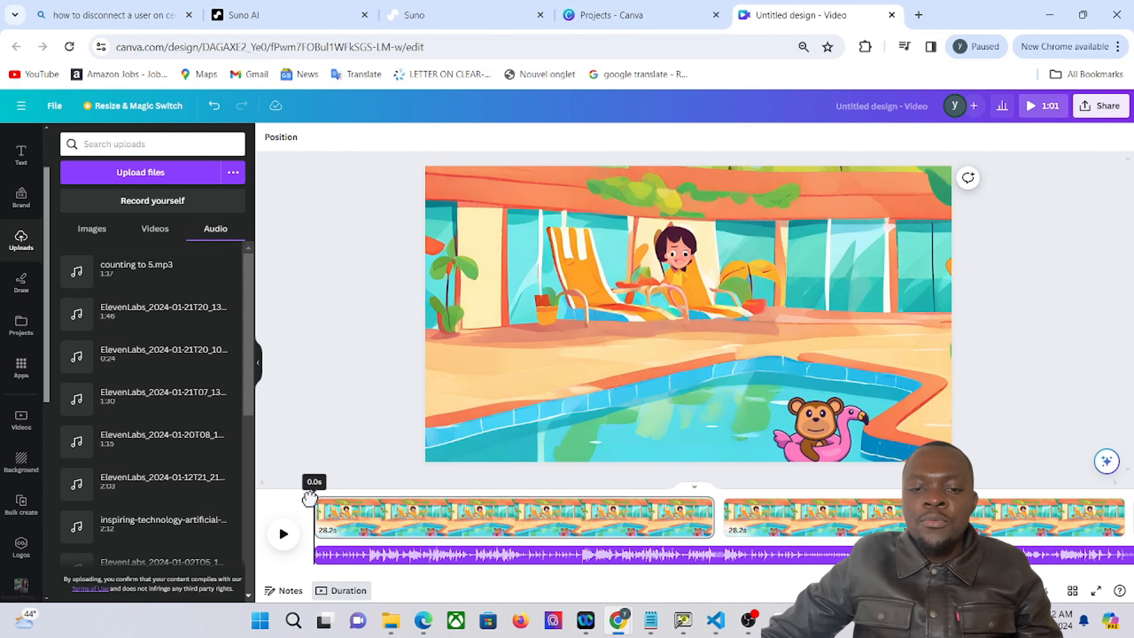
left_click(284, 534)
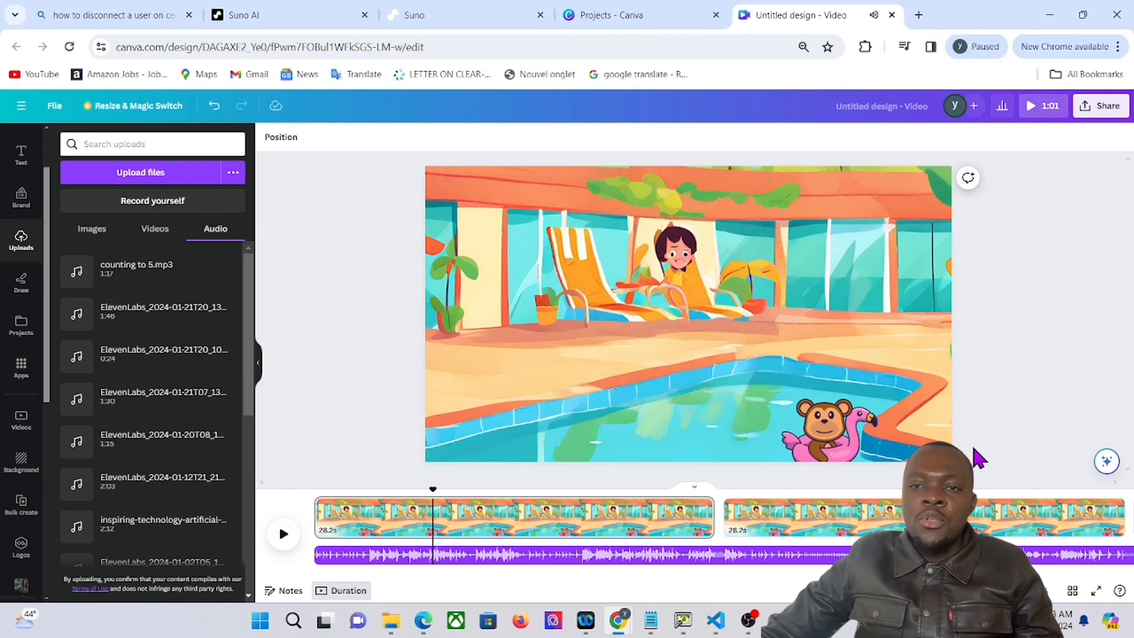
Step: Paste a copy of the pool monkey at the left edge of page 2 and replace its animation with a path into the pool
left_click(824, 449)
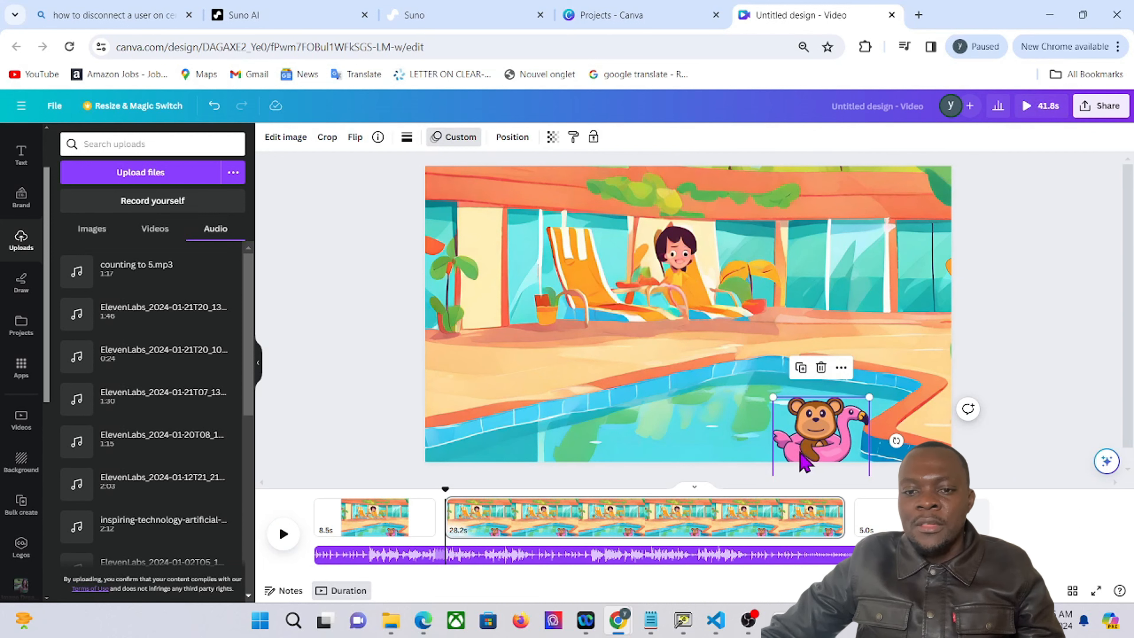
key("ctrl+v")
left_click_drag(846, 444, 478, 318)
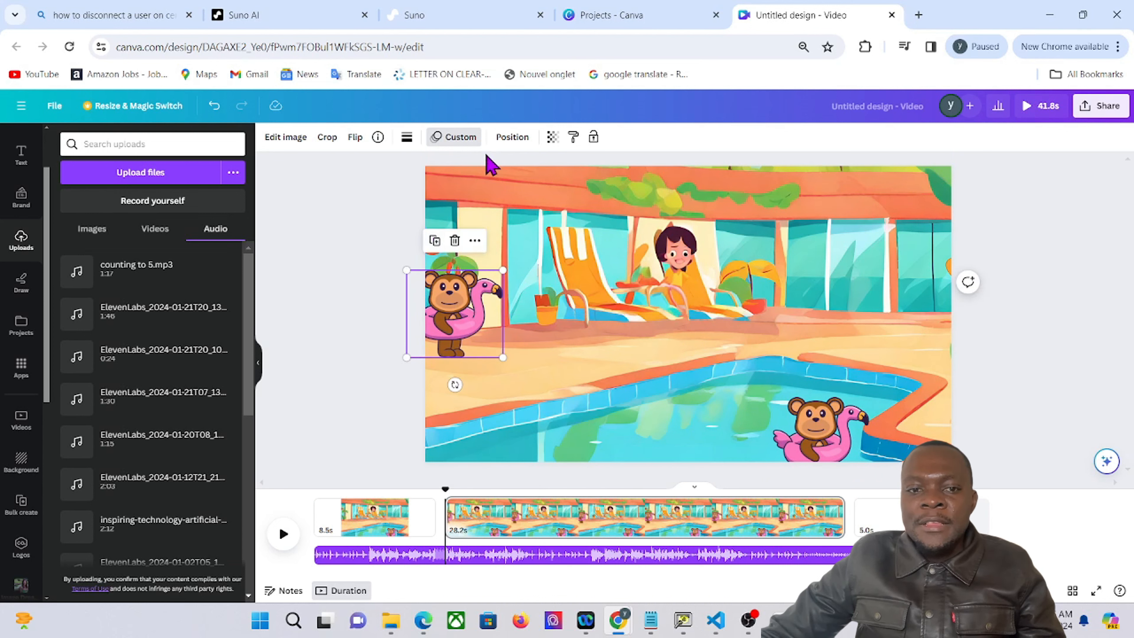
left_click(445, 143)
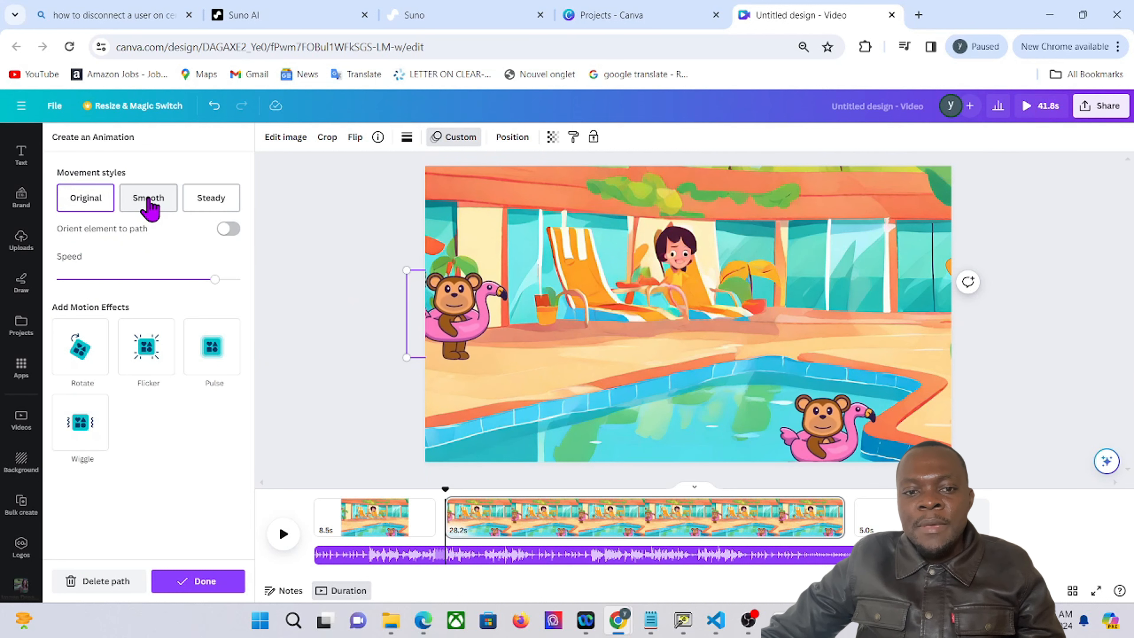
left_click(93, 581)
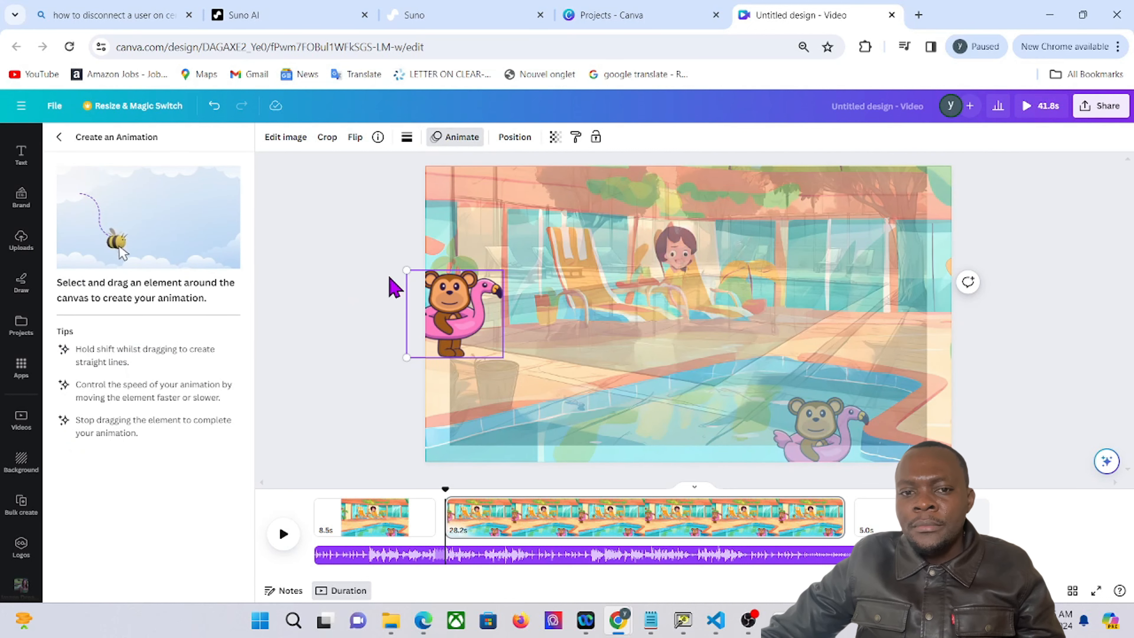
mouse_move(458, 329)
left_mouse_down()
mouse_move(495, 320)
mouse_move(494, 331)
mouse_move(585, 336)
mouse_move(622, 382)
mouse_move(597, 366)
mouse_move(704, 419)
mouse_move(718, 410)
mouse_move(748, 422)
mouse_move(756, 383)
mouse_move(736, 447)
left_mouse_up()
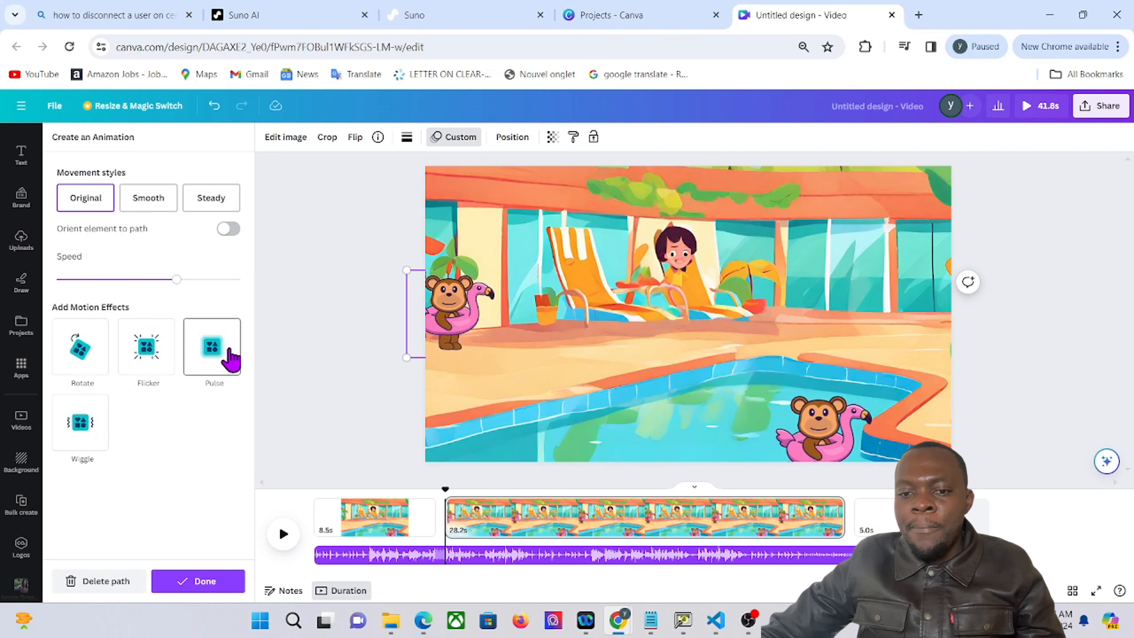
Step: Play the video from the start and split page 2 at about 18 seconds
left_click_drag(445, 490, 304, 516)
left_click(282, 534)
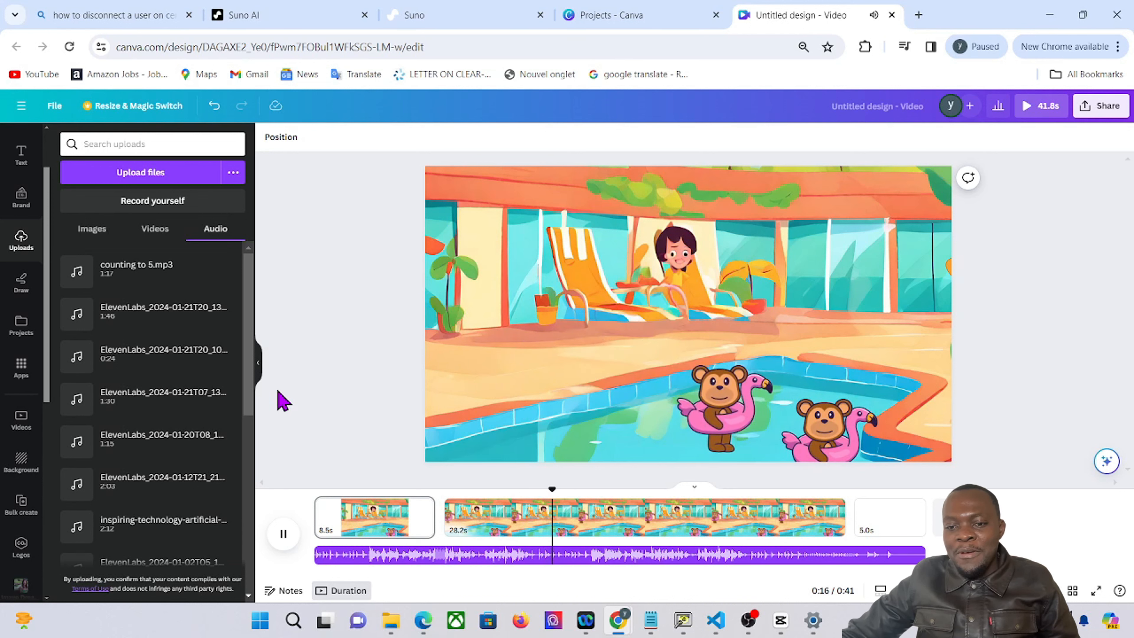
left_click(282, 538)
left_click(282, 538)
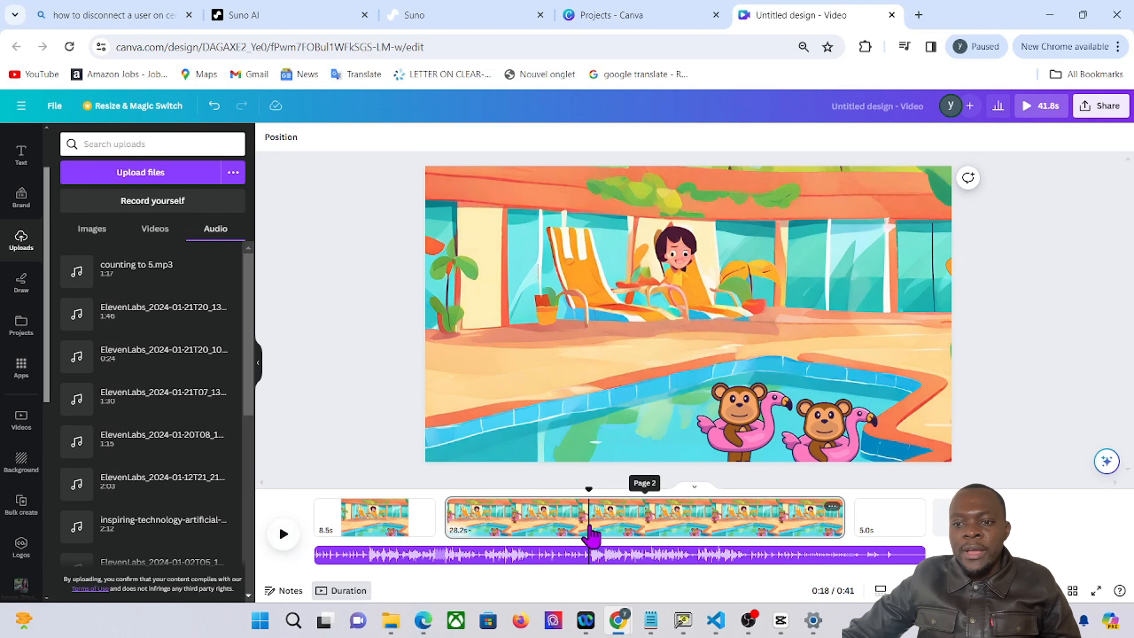
right_click(591, 530)
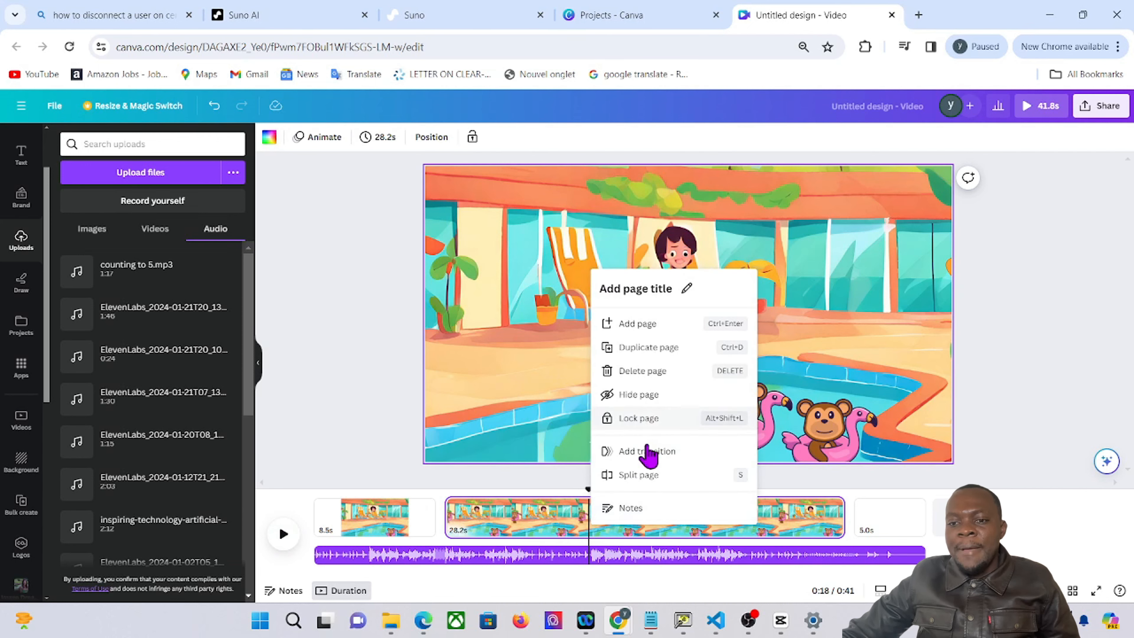
left_click(616, 473)
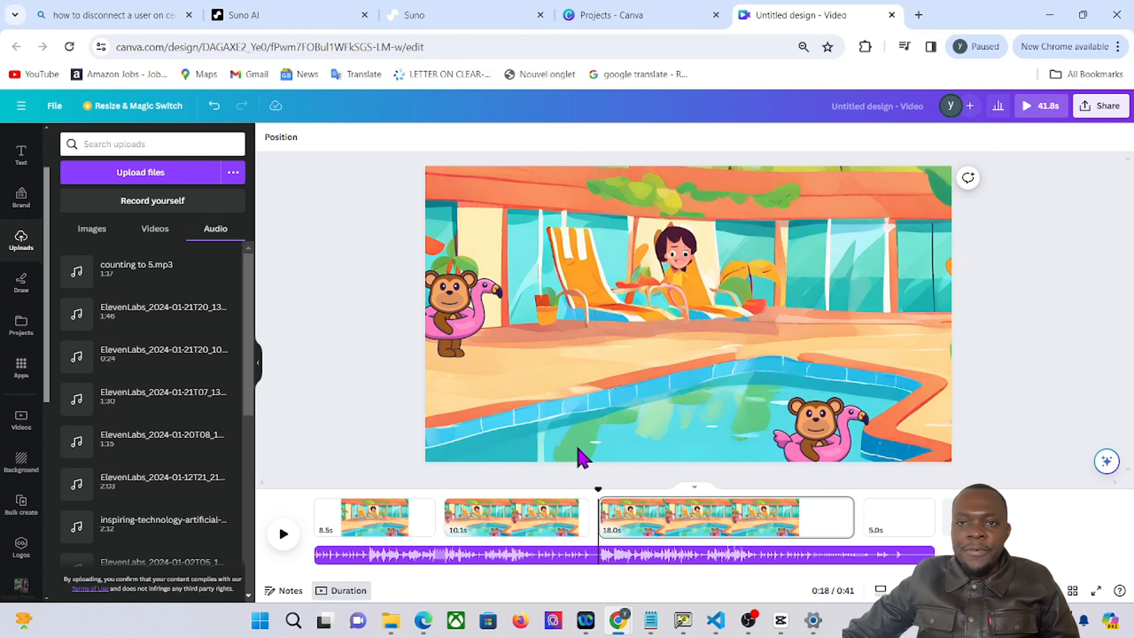
Step: Split the third page at about 29 seconds and delete its first part
left_click_drag(598, 489, 750, 492)
right_click(755, 516)
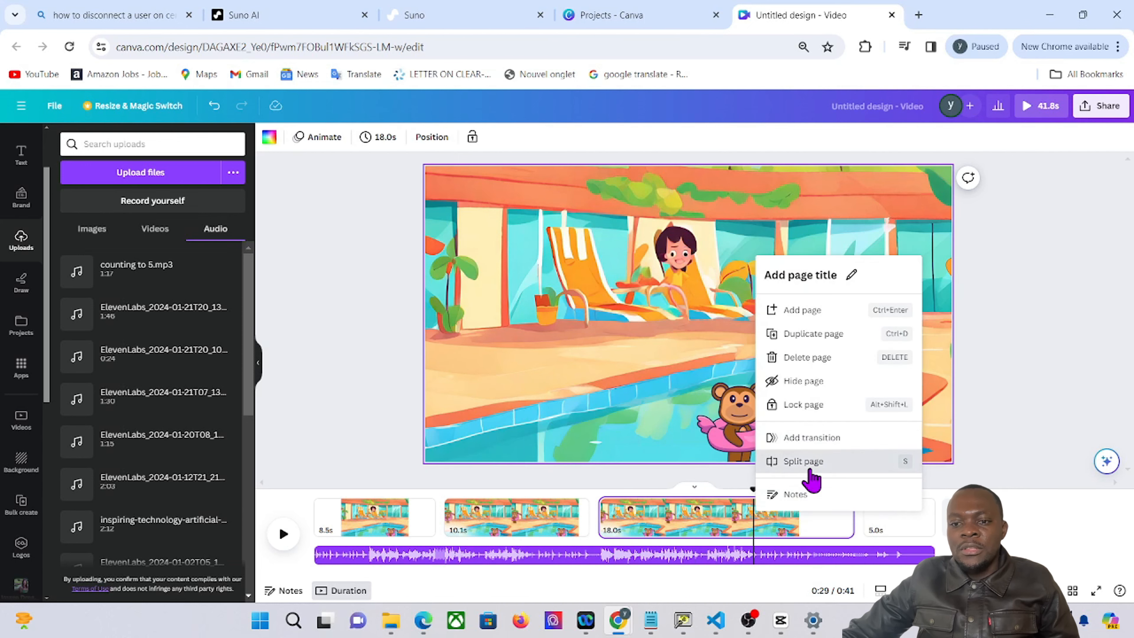
left_click(807, 462)
left_click(670, 528)
key("Delete")
Step: Split the remaining third page at about 25.4 seconds and delete the longer first part
left_click_drag(671, 492, 696, 519)
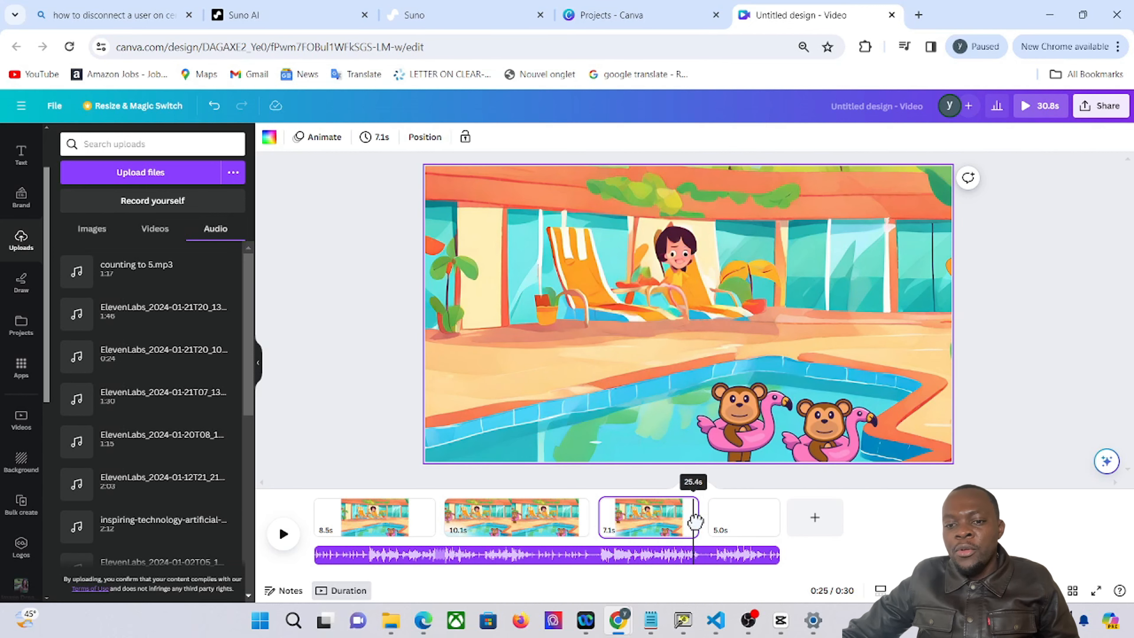
right_click(691, 525)
left_click(716, 471)
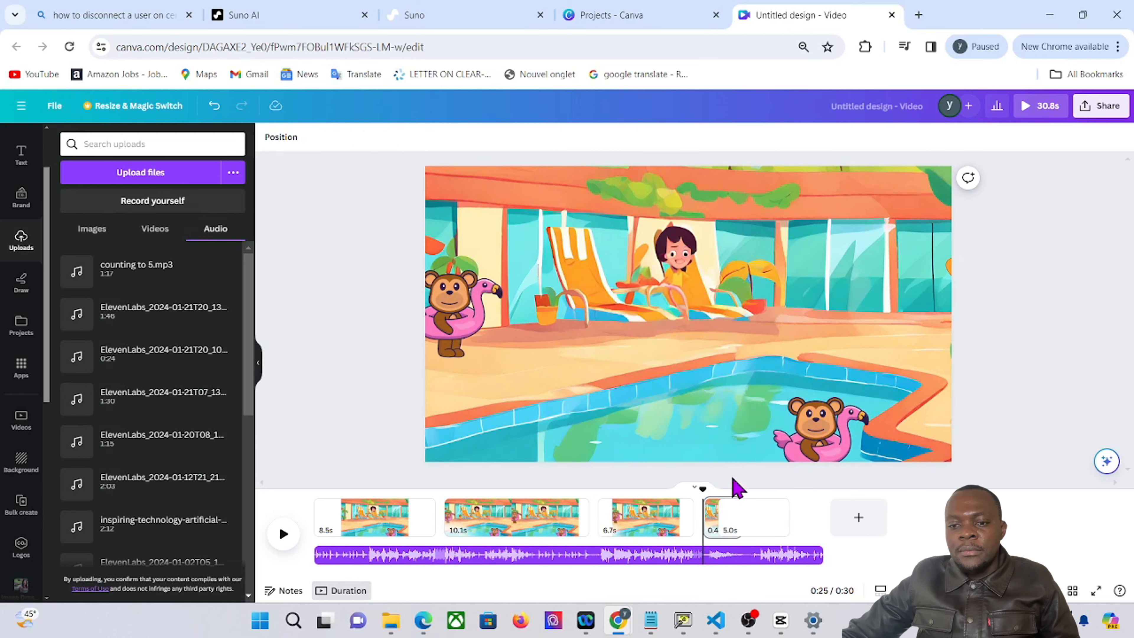
left_click(658, 523)
key("Delete")
Step: Extend the short remaining third page to about 47.4 seconds
left_click_drag(598, 487, 1105, 516)
left_click(606, 501)
right_click(601, 503)
left_click(895, 513)
left_click(729, 514)
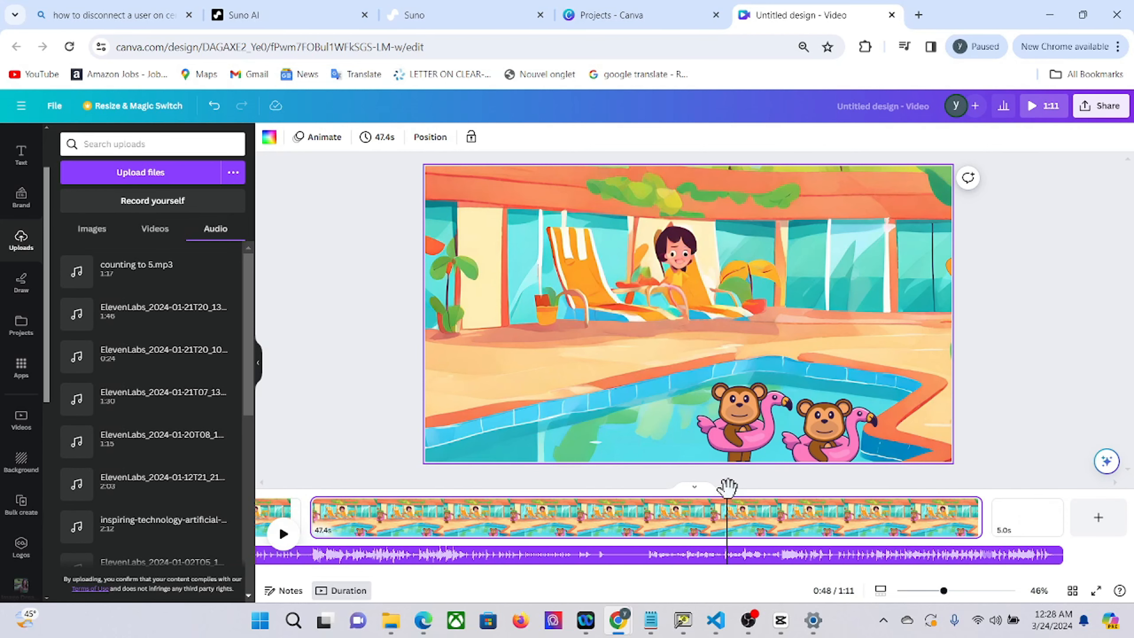
Step: Split the extended third page near its end at about 1:05, delete the longer part and select the short remainder
left_click_drag(728, 490, 977, 498)
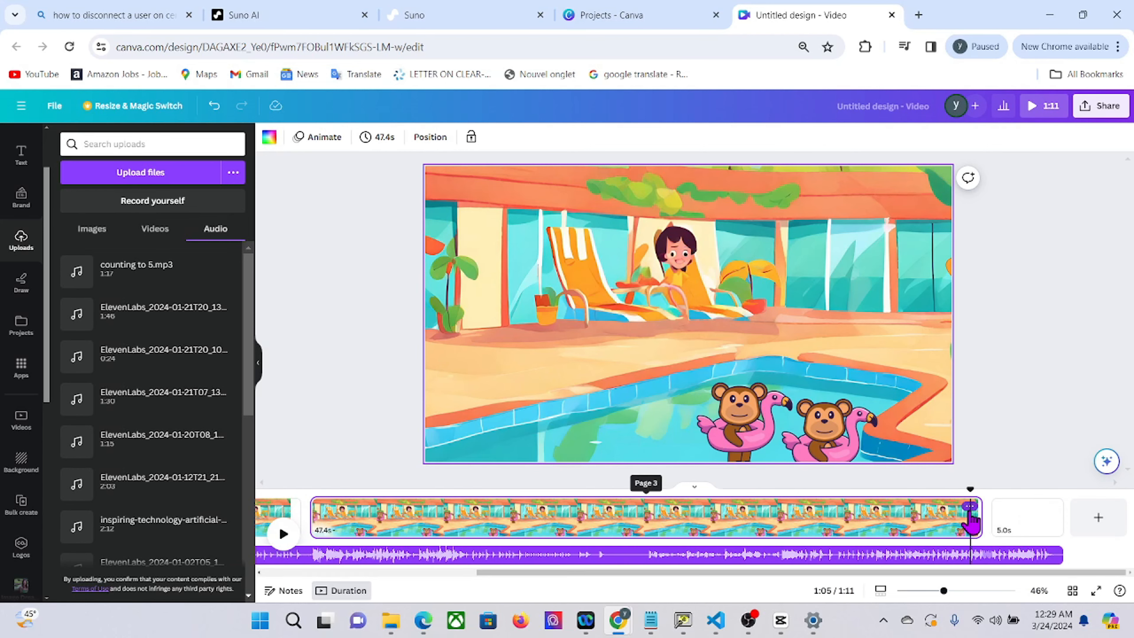
right_click(972, 514)
left_click(1017, 385)
left_click(833, 529)
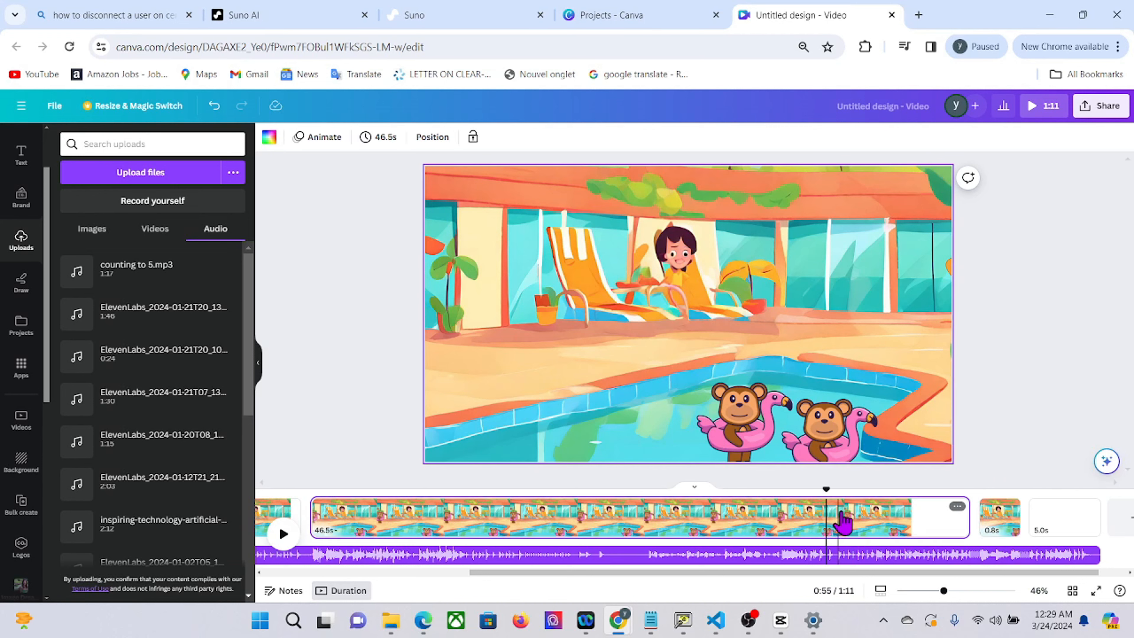
key("Delete")
left_click(619, 532)
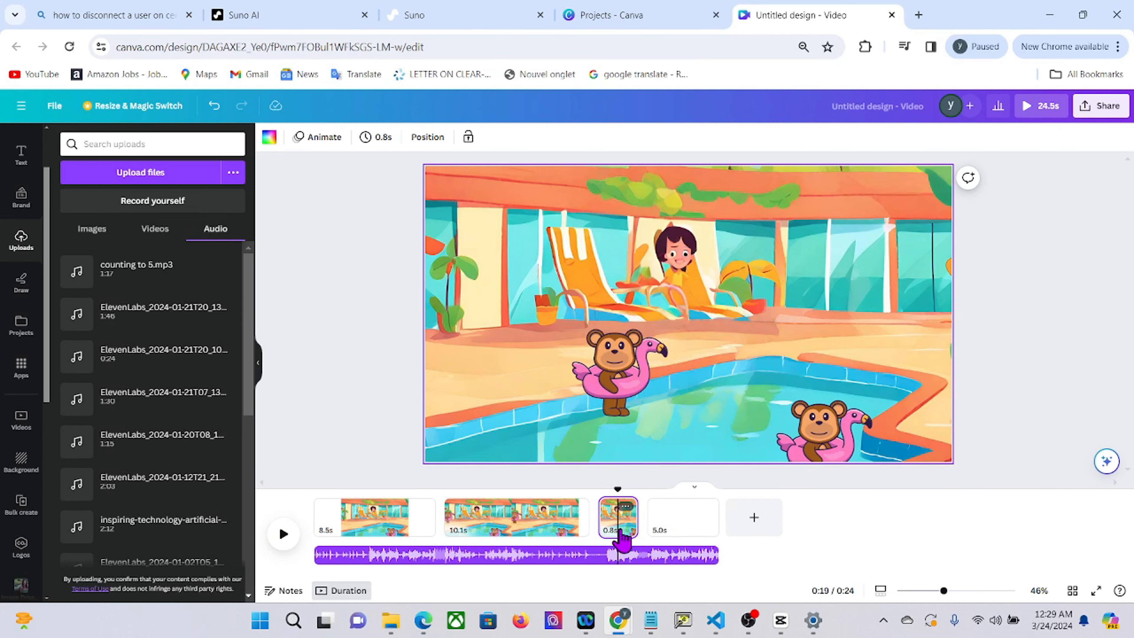
Step: Play the video from about 19 seconds to check the song timing after the short third page
left_click_drag(619, 492, 631, 507)
left_click(283, 534)
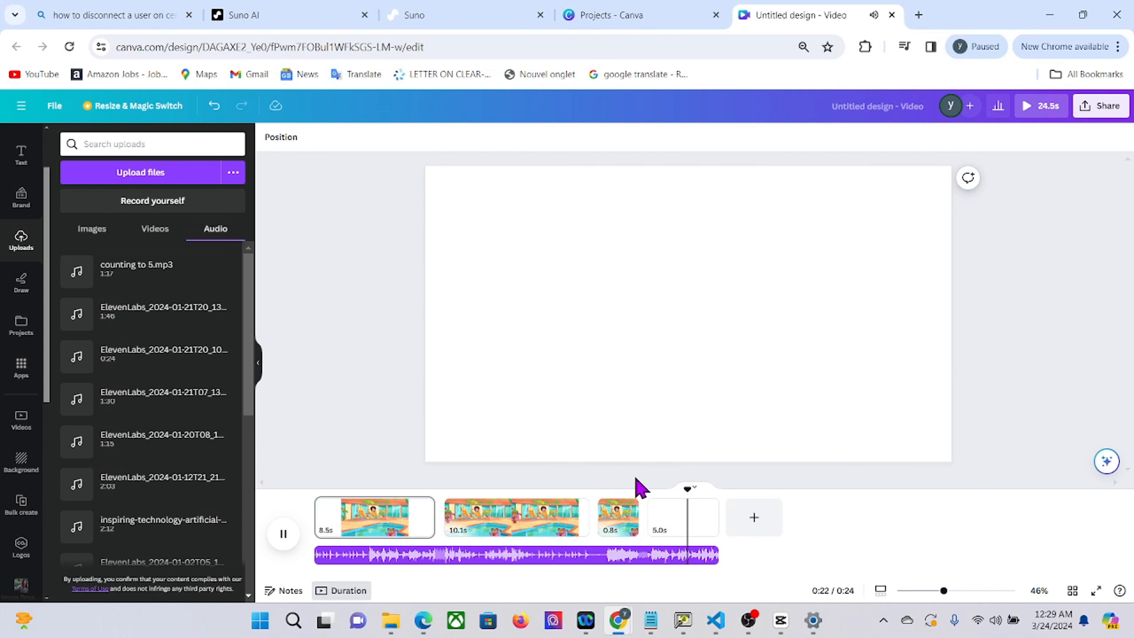
left_click(284, 544)
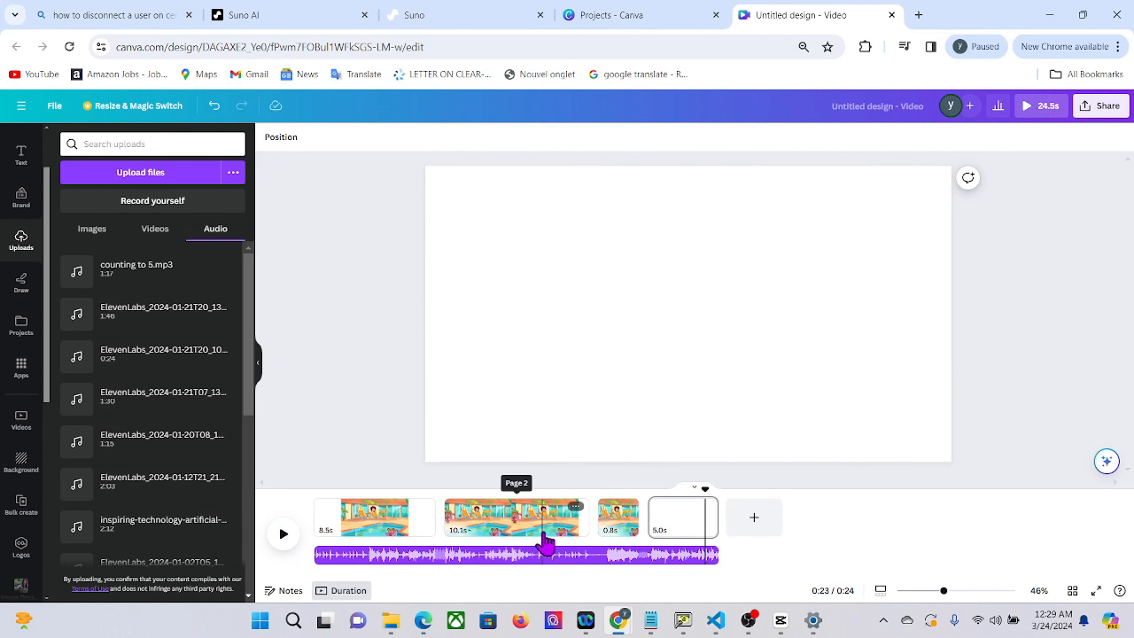
Step: Paste a copy of the 10.1-second second page and place it between the short third page and the blank page
left_click(549, 530)
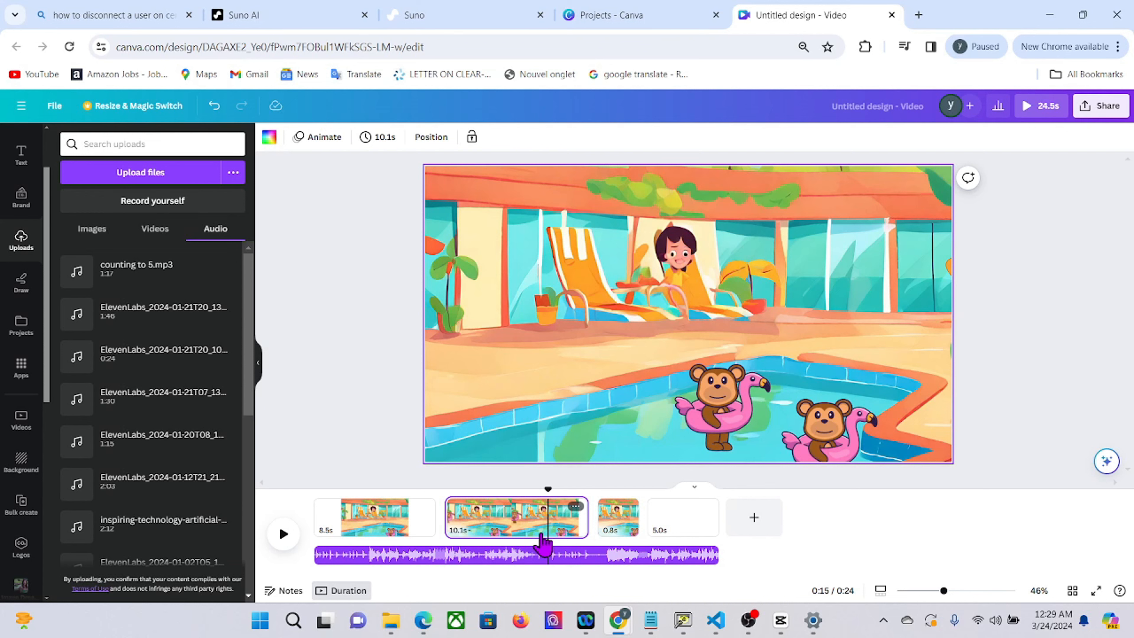
left_click(680, 528)
key("ctrl+v")
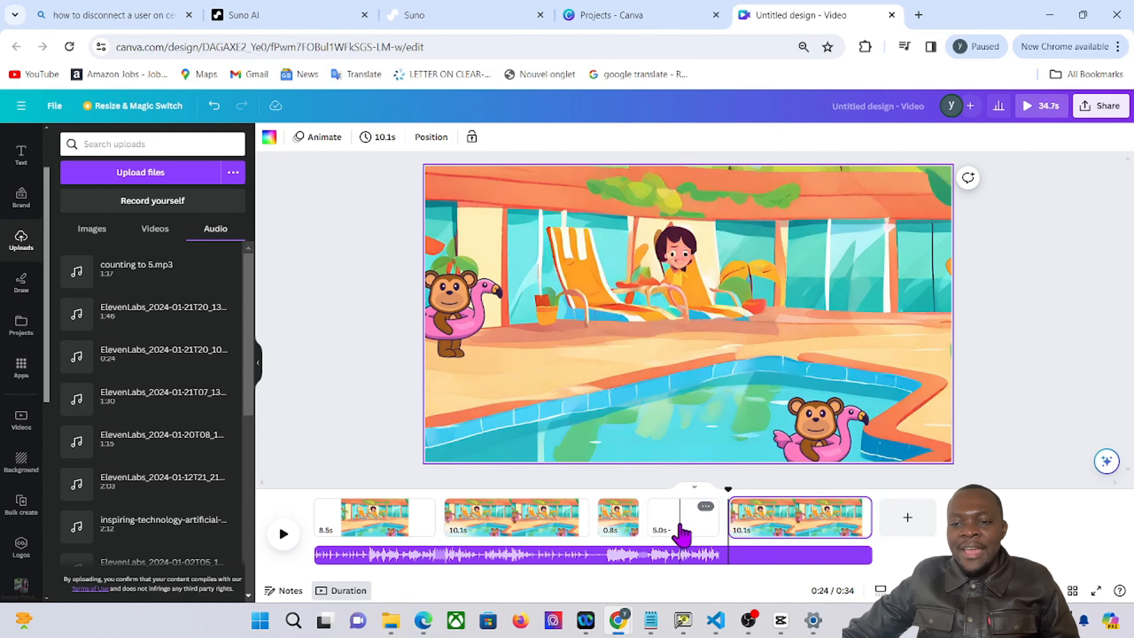
left_click_drag(679, 528, 702, 537)
left_click(720, 533)
Step: Delete the entering monkey's motion path on the new fourth page and move it into the pool beside the first monkey
left_click(669, 408)
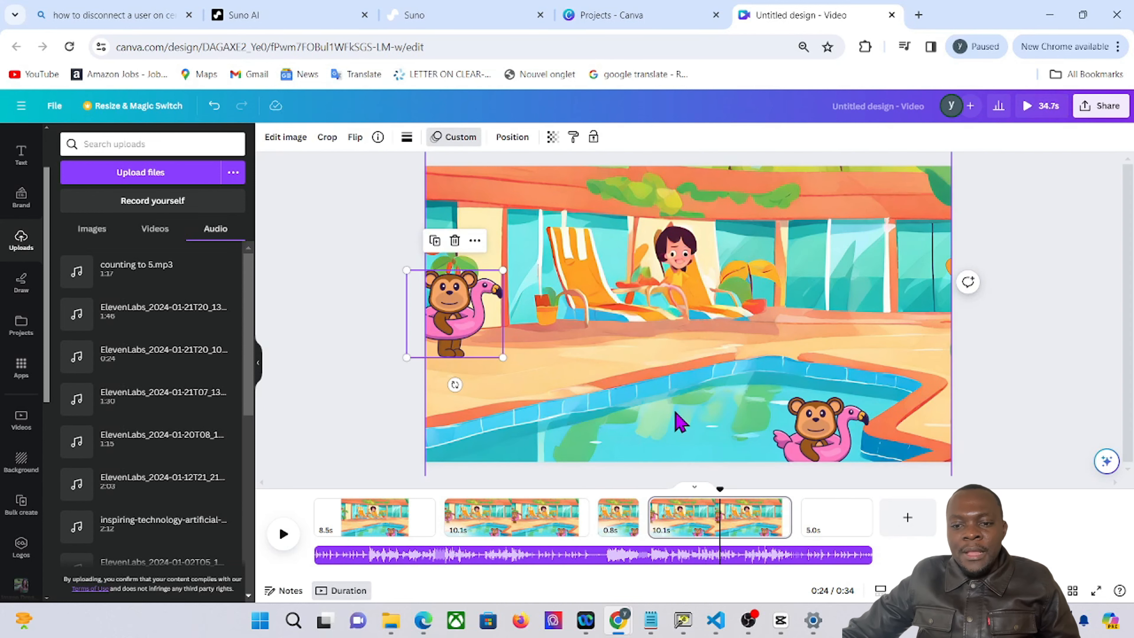
left_click(442, 137)
left_click(100, 580)
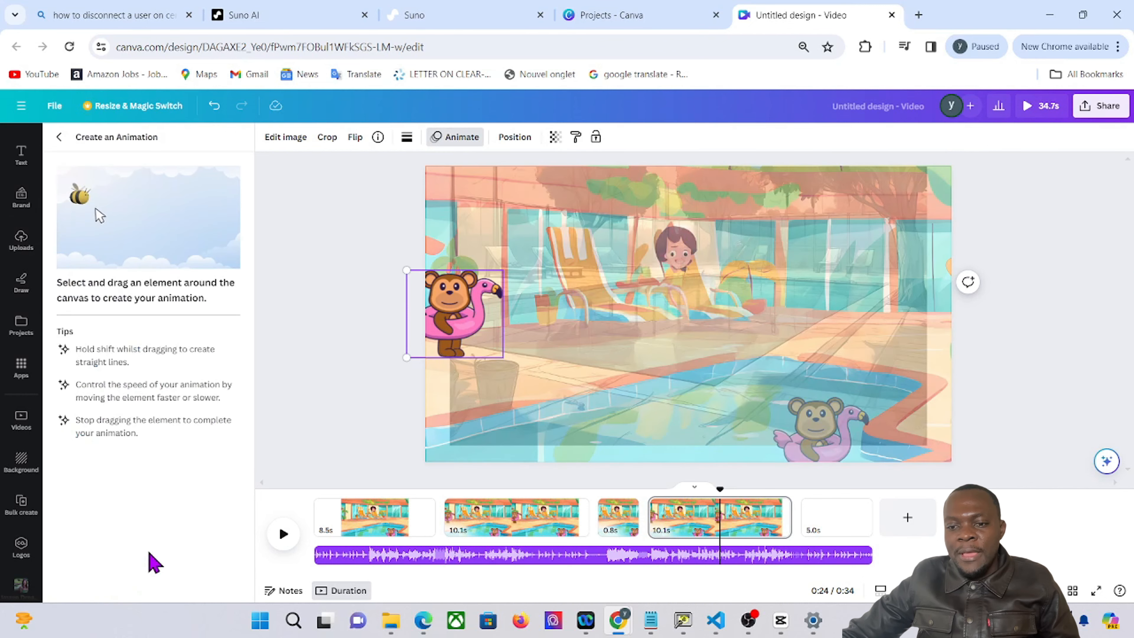
left_click(511, 387)
left_click_drag(465, 337, 735, 450)
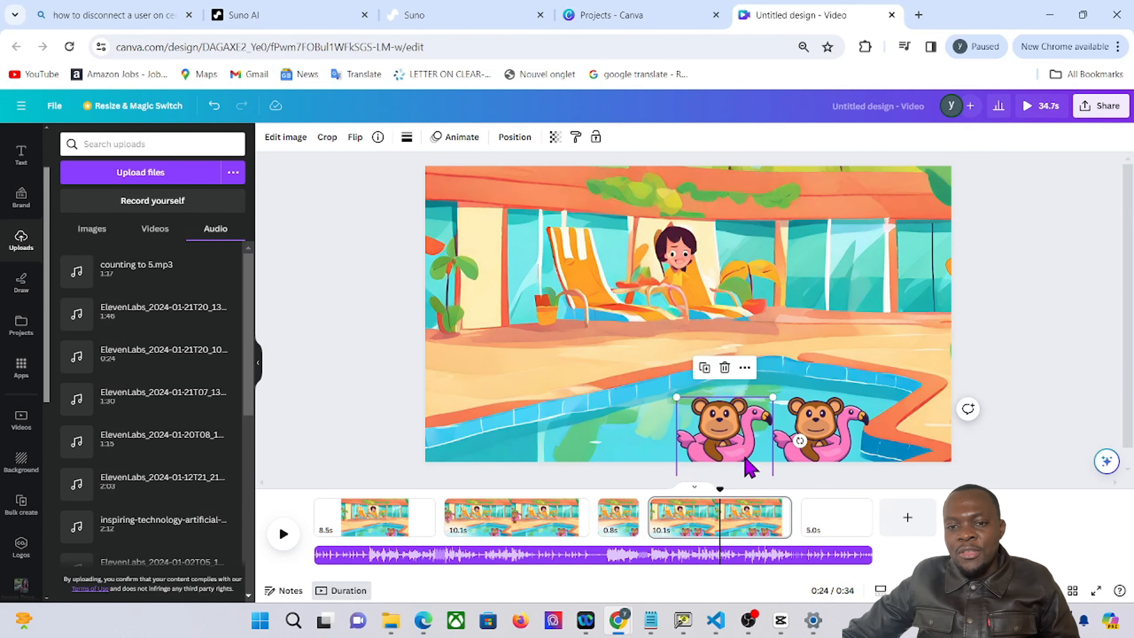
Step: Duplicate the wiggling pool monkey, place the copy just left of it, and check the animation of both monkeys
key("ctrl+d")
left_click_drag(816, 445, 731, 438)
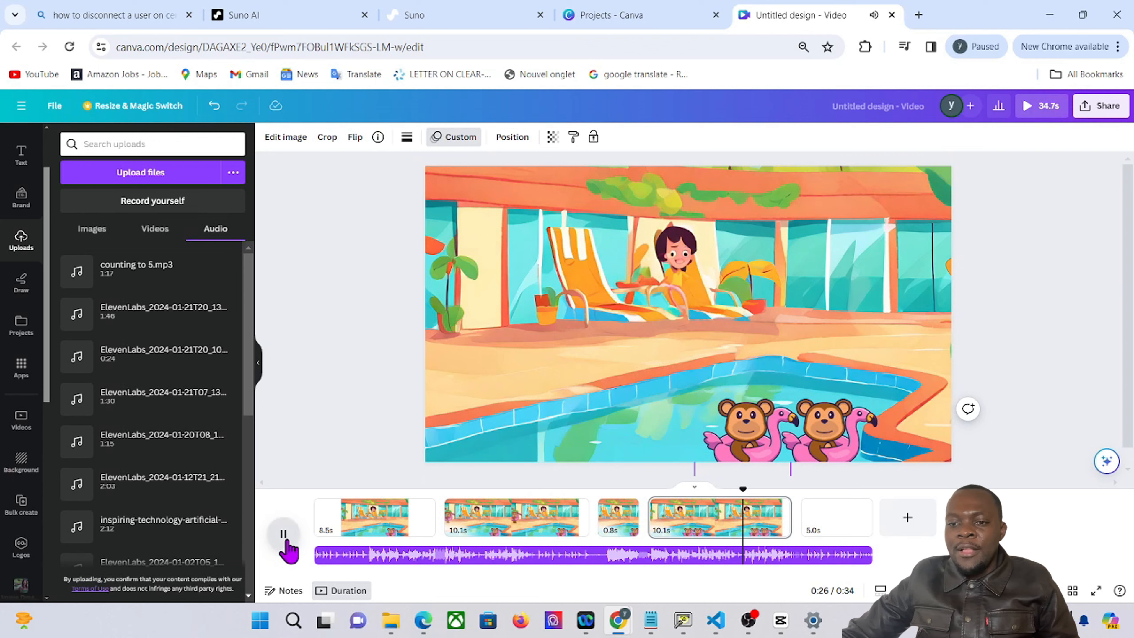
left_click(786, 467)
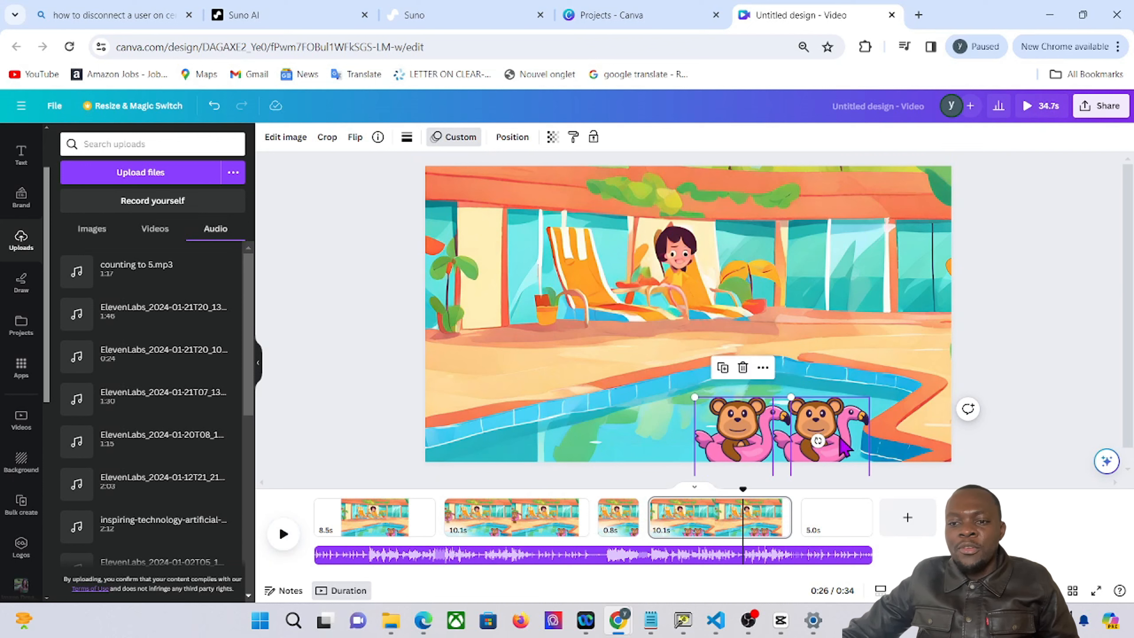
left_click(742, 460, "shift")
left_click(376, 154)
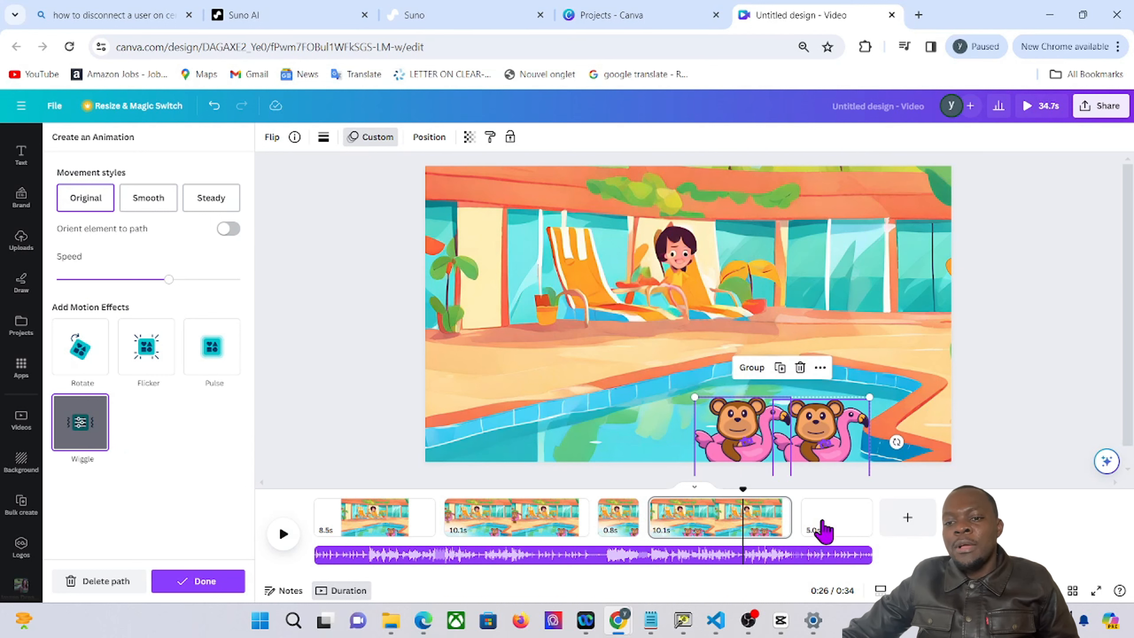
Step: Play the video to find the cut point, split the fourth page at about 22 seconds and delete its shorter first part
left_click_drag(743, 491, 291, 545)
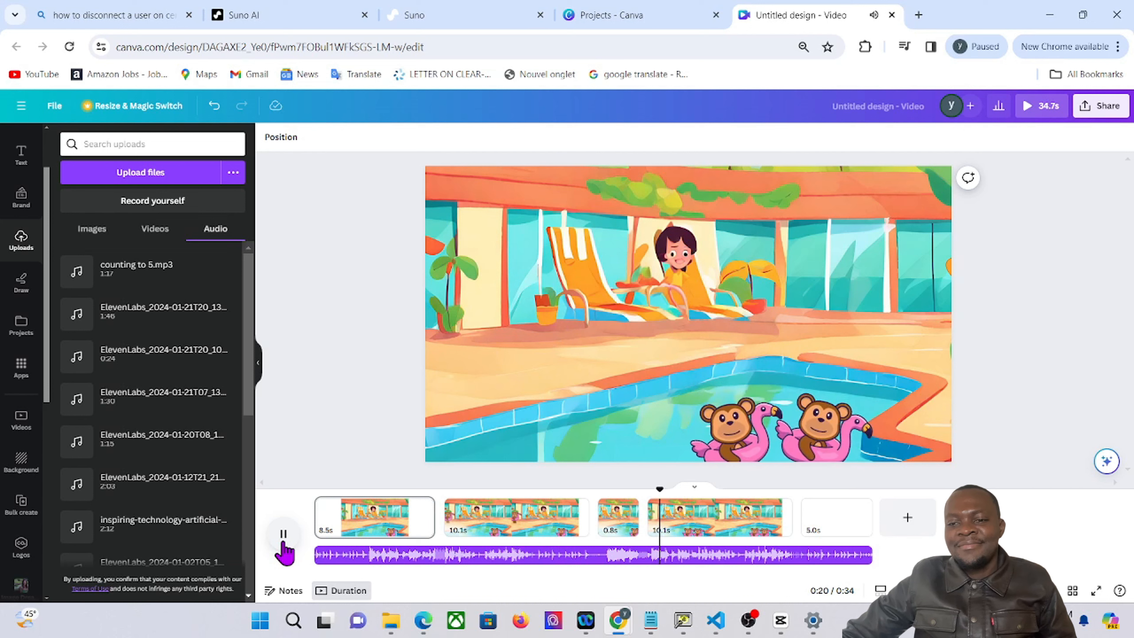
left_click(283, 538)
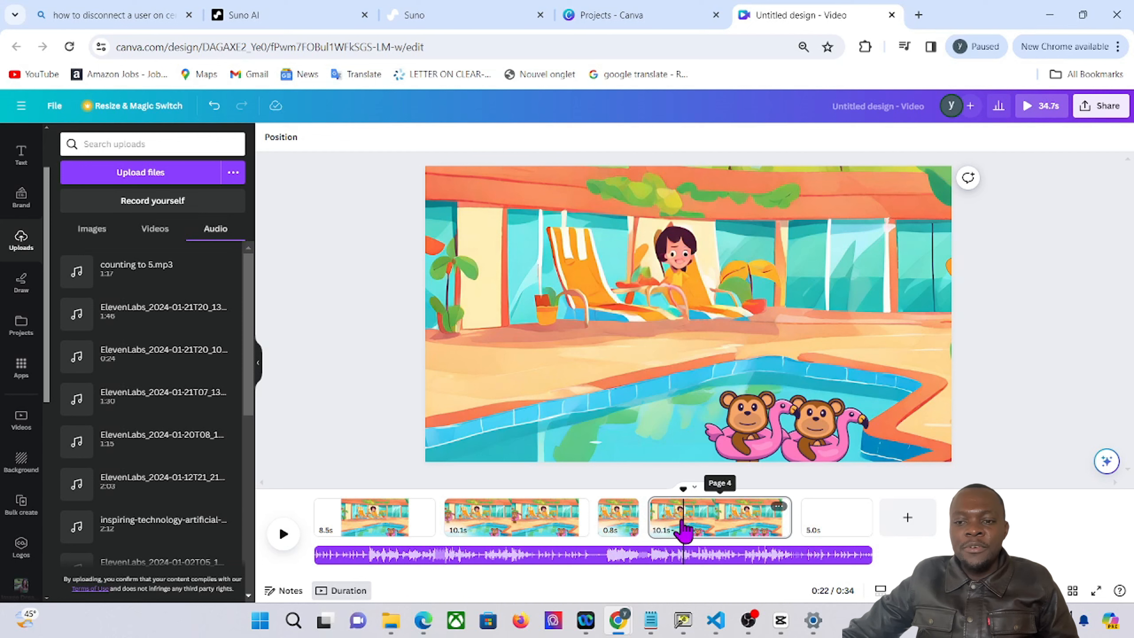
right_click(685, 524)
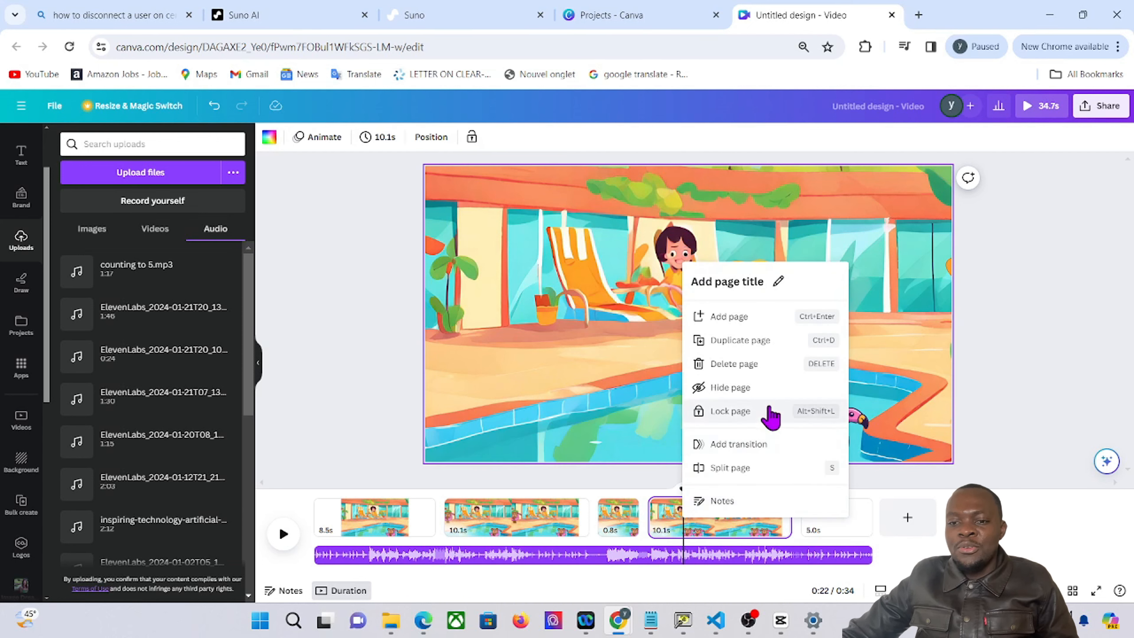
left_click(739, 469)
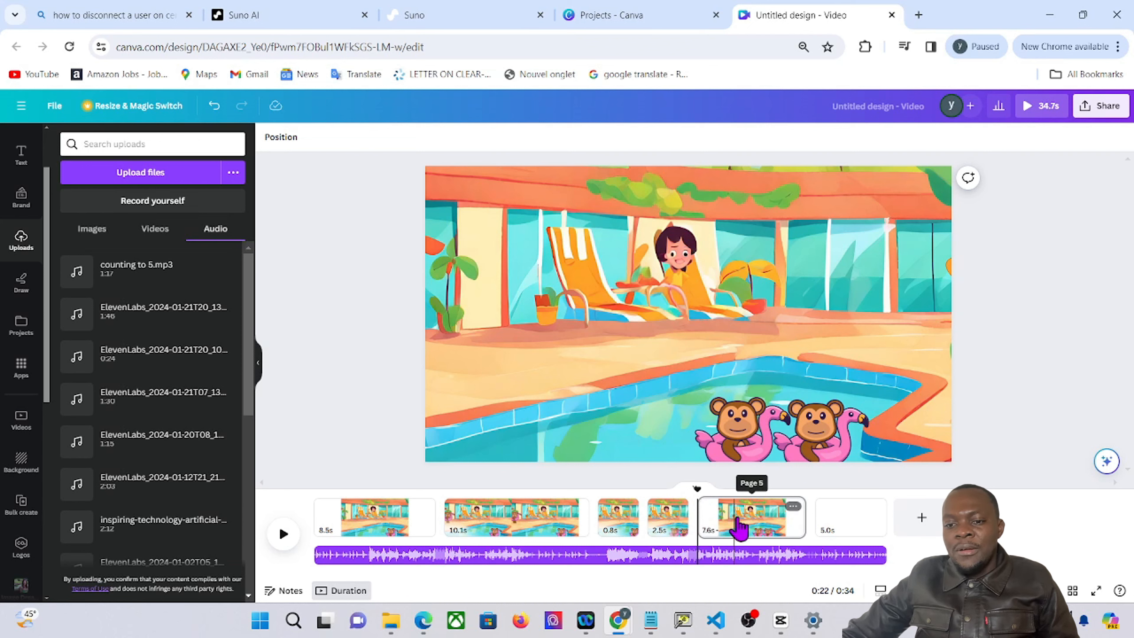
left_click(675, 527)
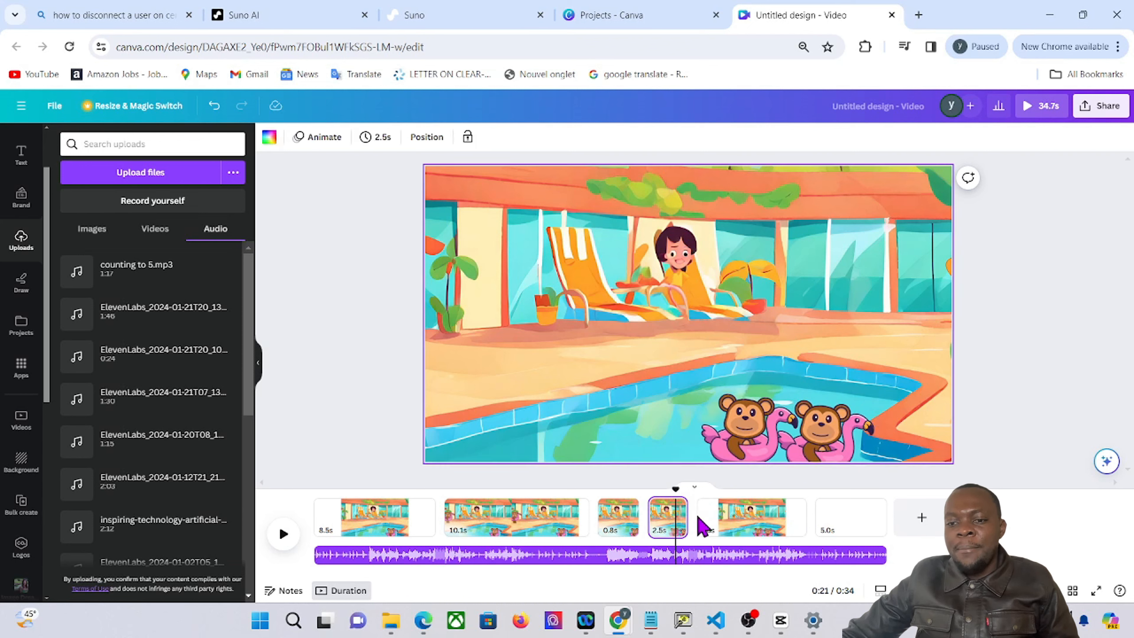
key("Delete")
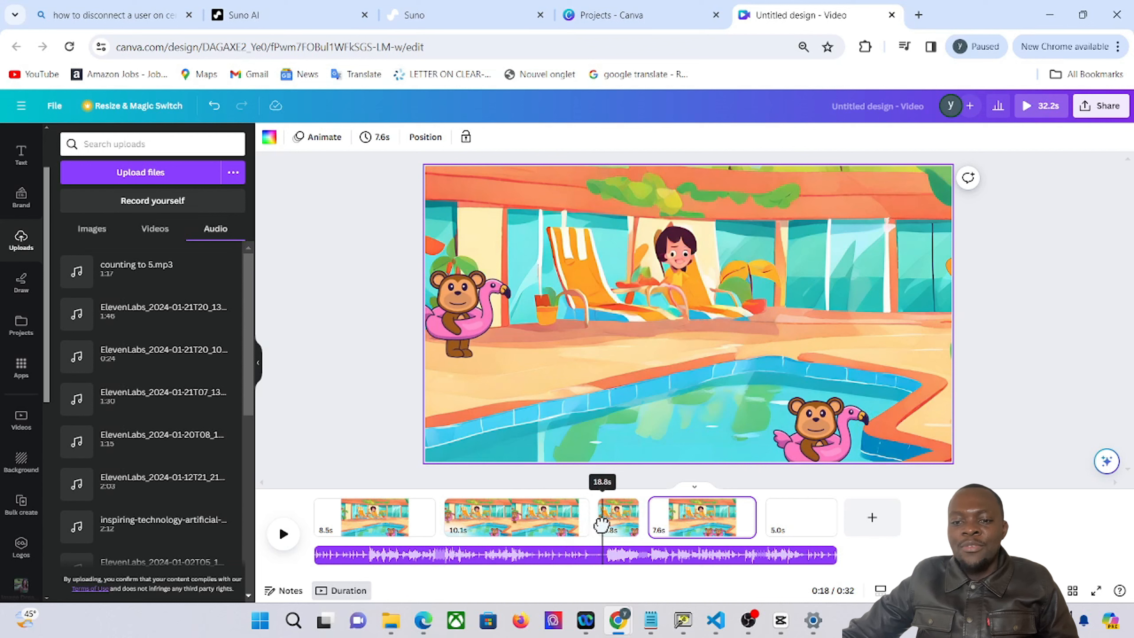
Step: Delete the 0.8-second third page
left_click(621, 527)
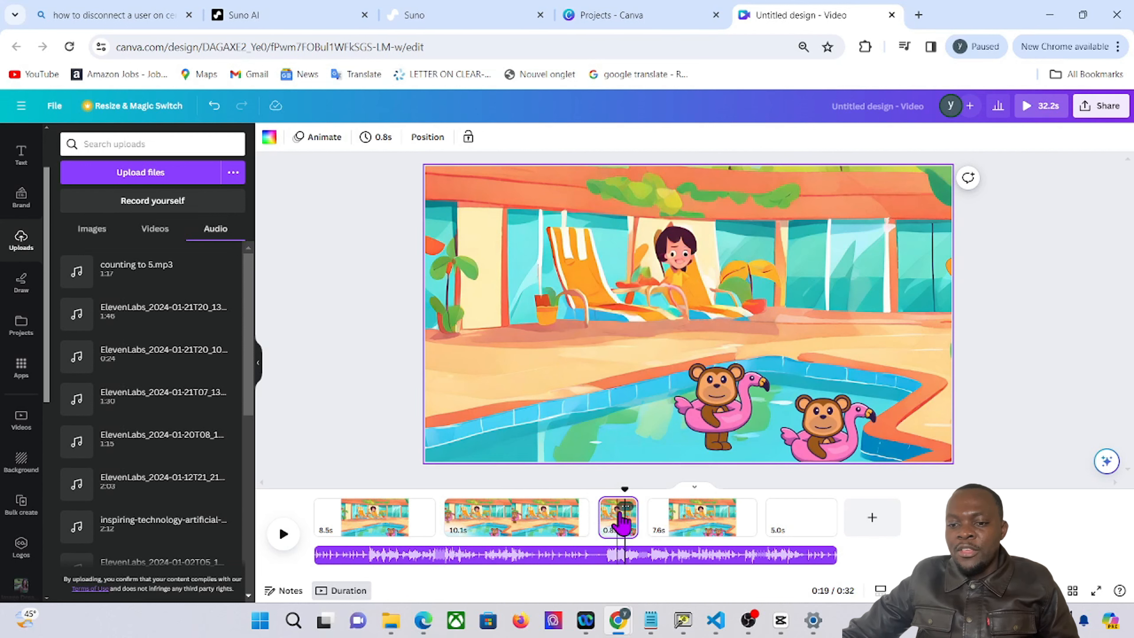
left_click(625, 508)
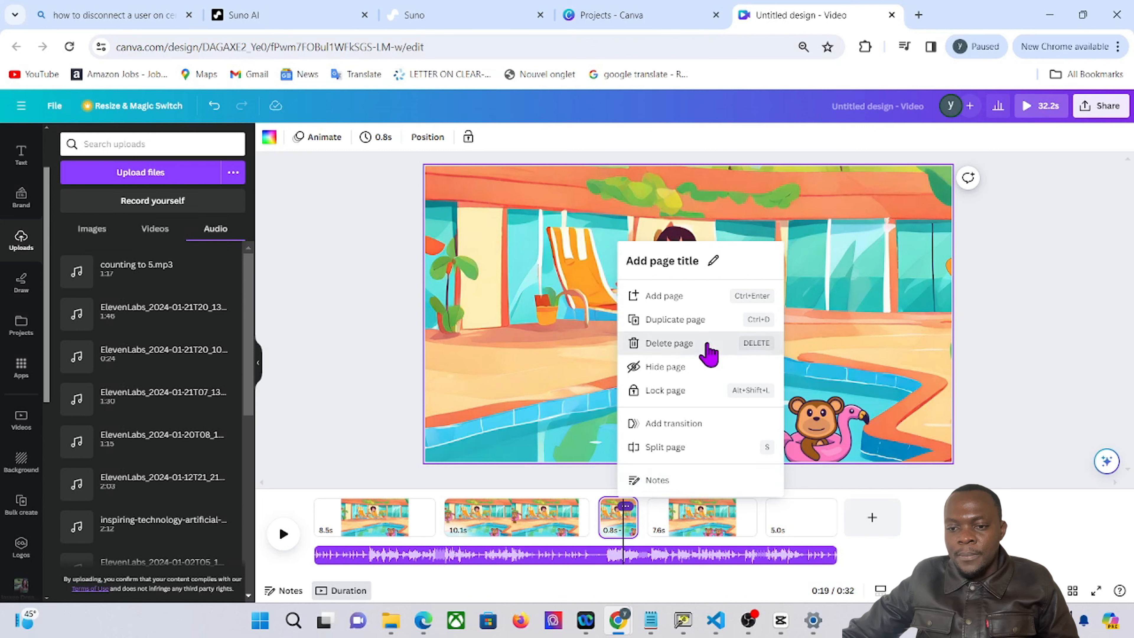
left_click(703, 345)
Step: Play the video from the beginning to check the monkeys' arrivals against the song
left_click_drag(611, 489, 319, 518)
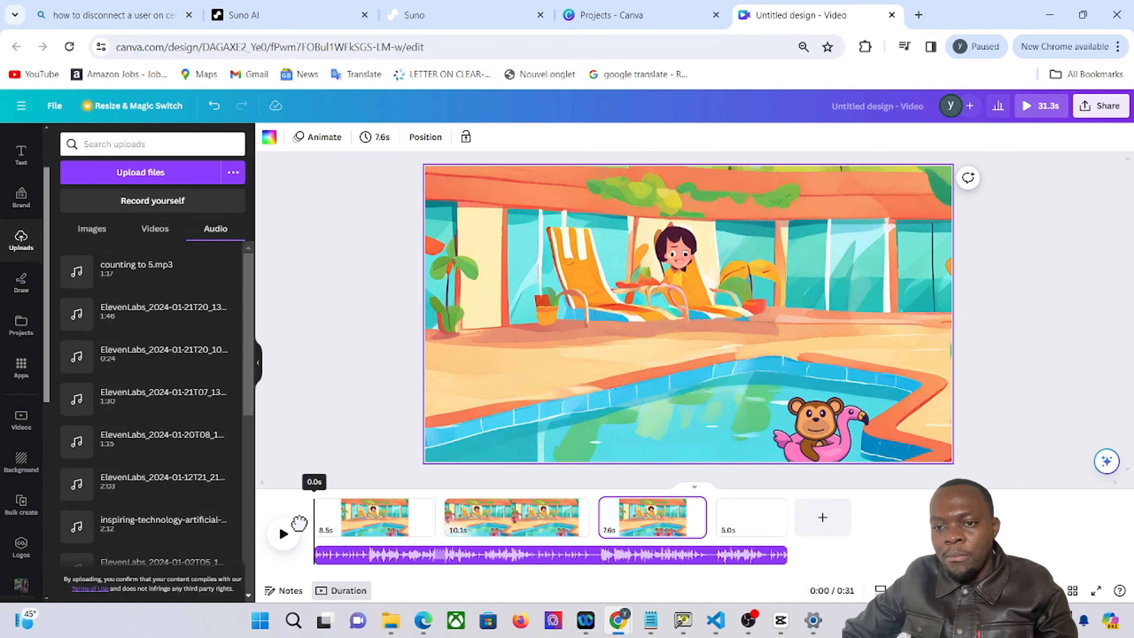
left_click(283, 533)
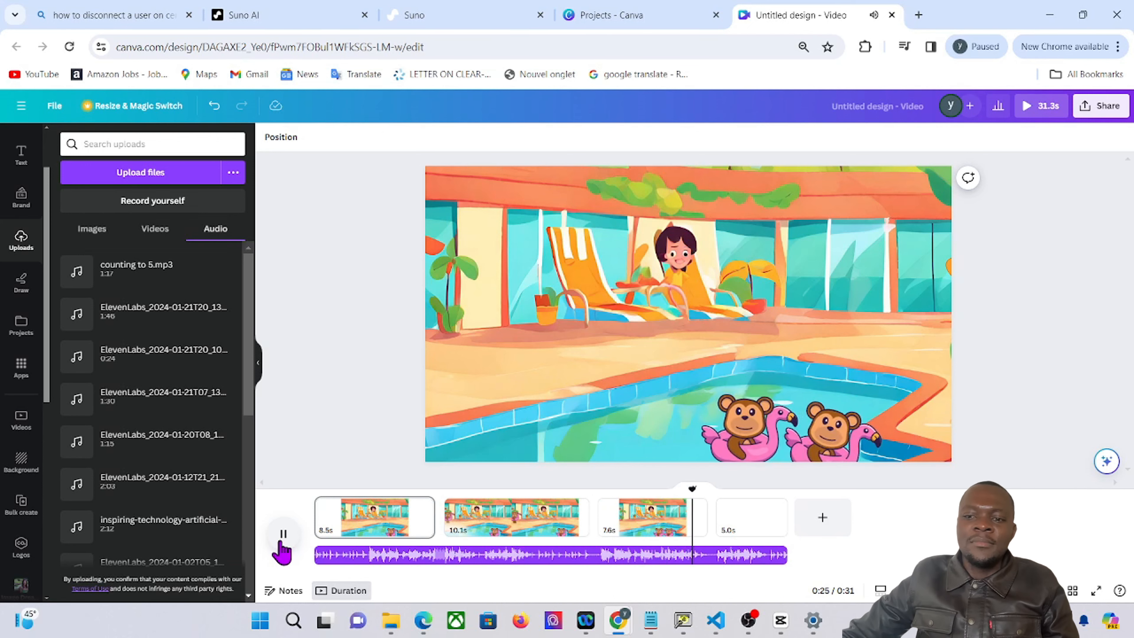
left_click(281, 542)
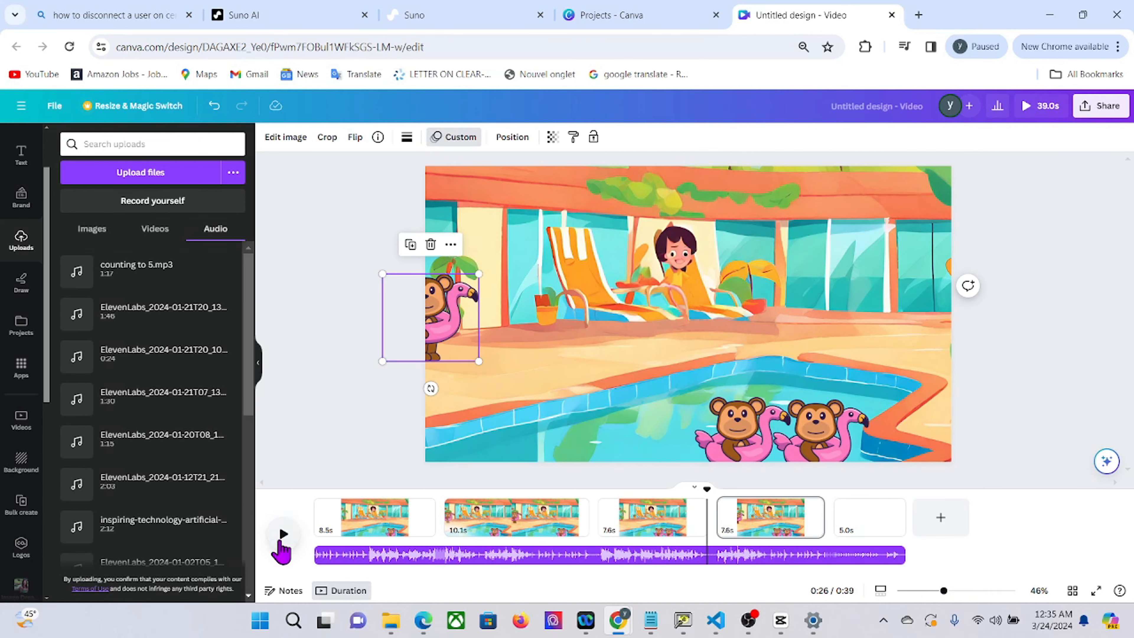
left_click(281, 541)
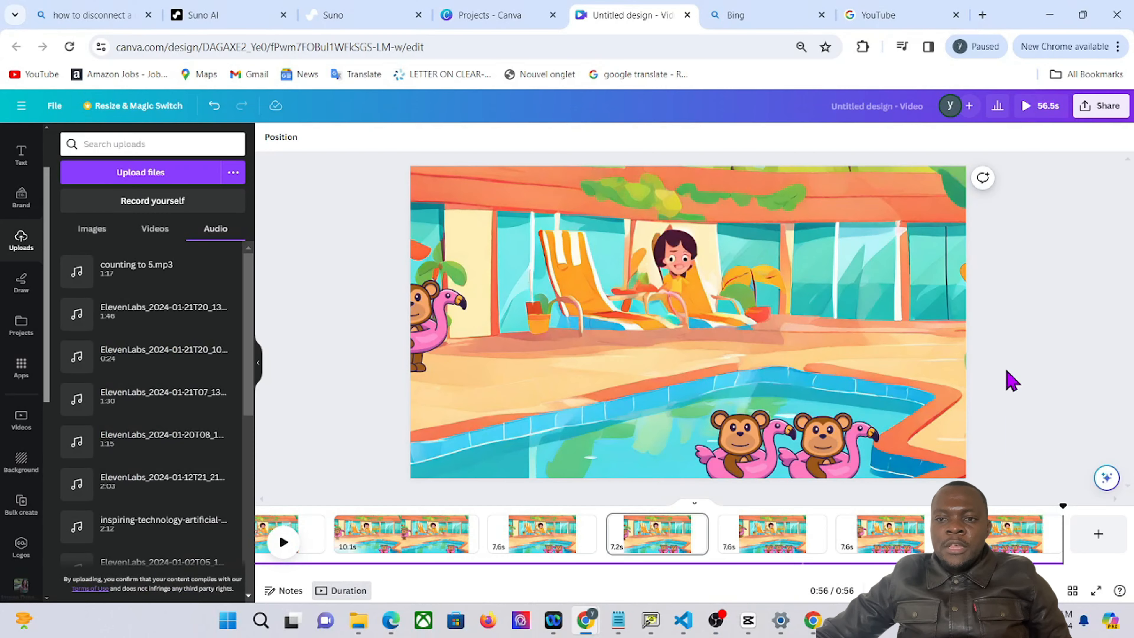
Step: Open the download settings for the finished video
left_click(1099, 107)
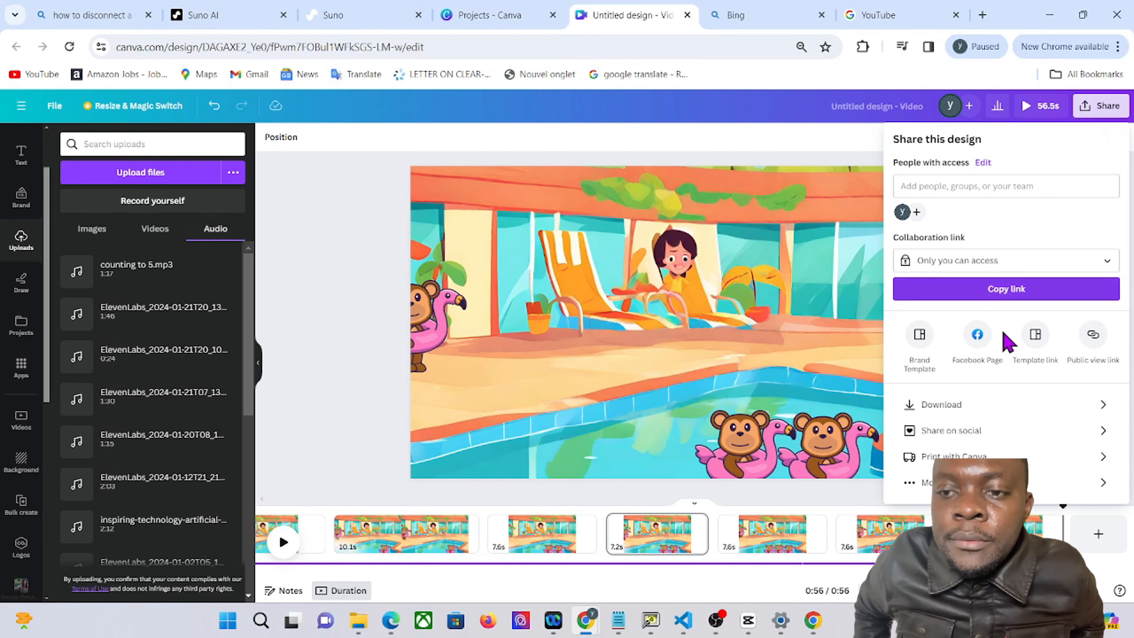
left_click(970, 405)
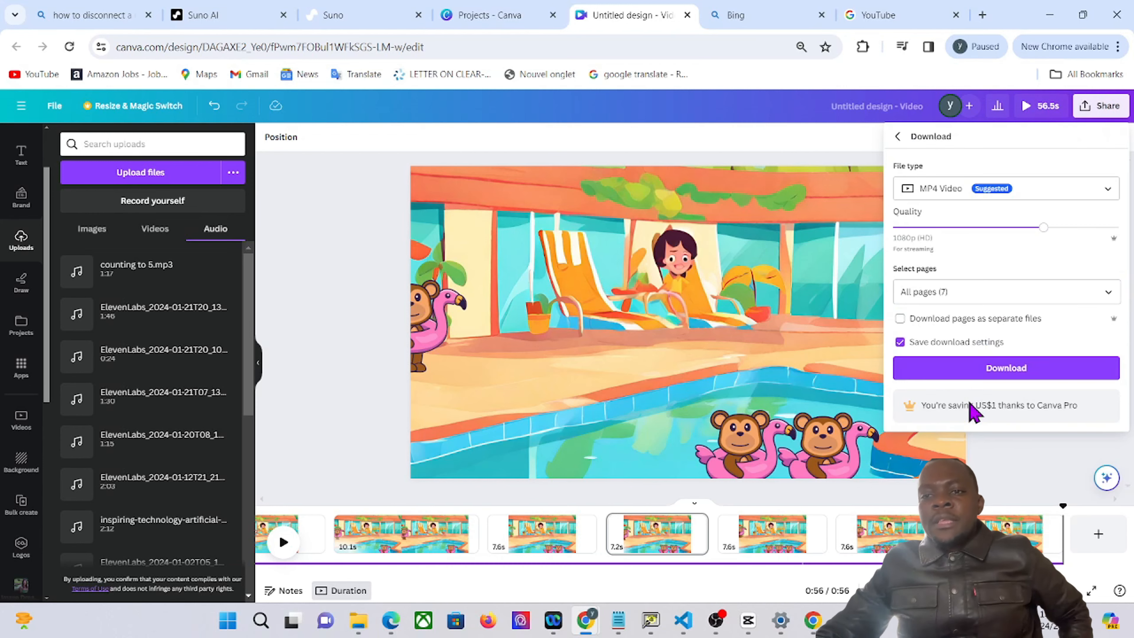